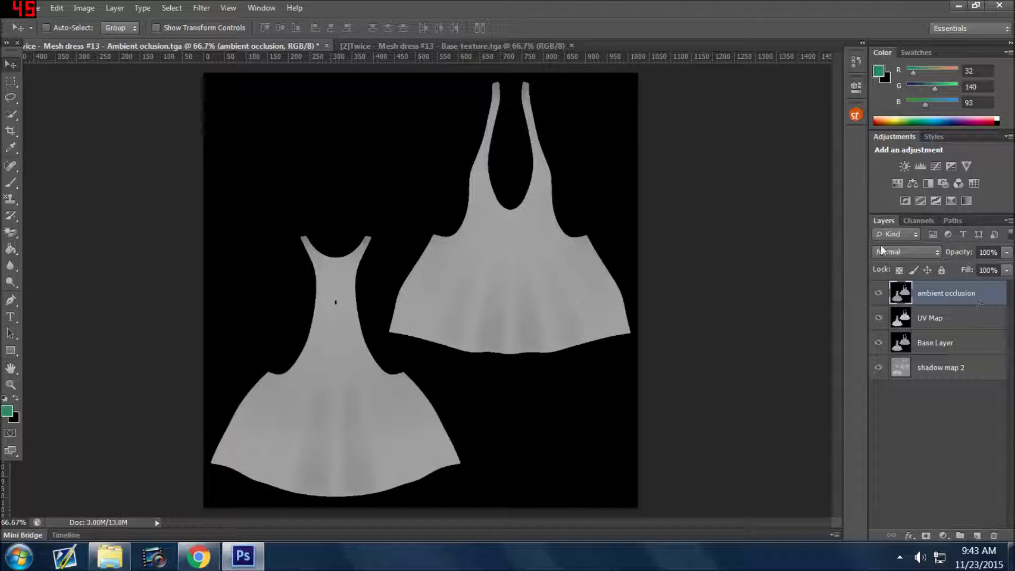
Step: Set the ambient occlusion layer to Soft Light, check UV Map, then return to ambient occlusion
{"action": "left_click", "coordinate": [899, 252]}
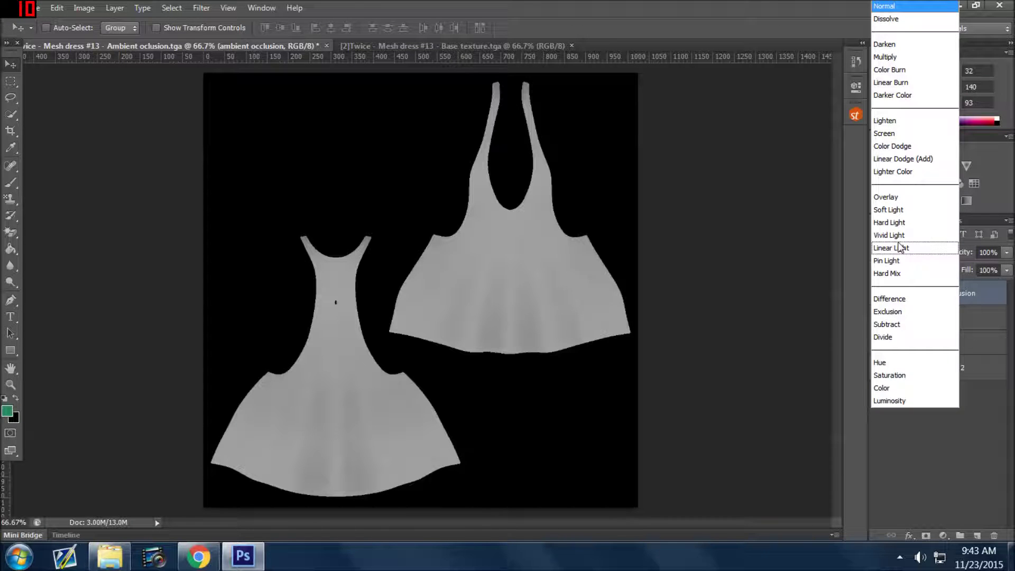
{"action": "left_click", "coordinate": [892, 209]}
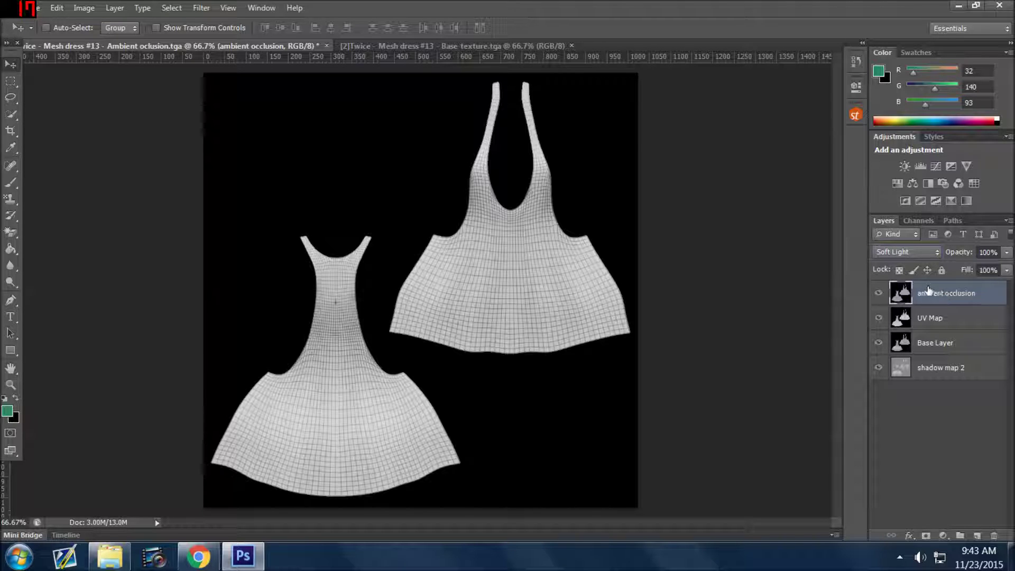
{"action": "left_click", "coordinate": [947, 321]}
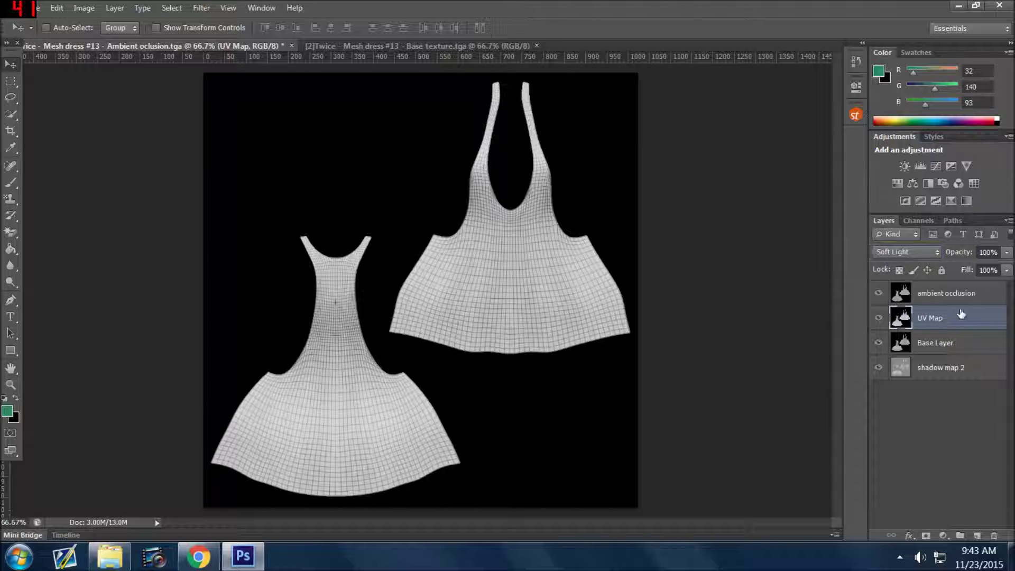
{"action": "left_click", "coordinate": [958, 302]}
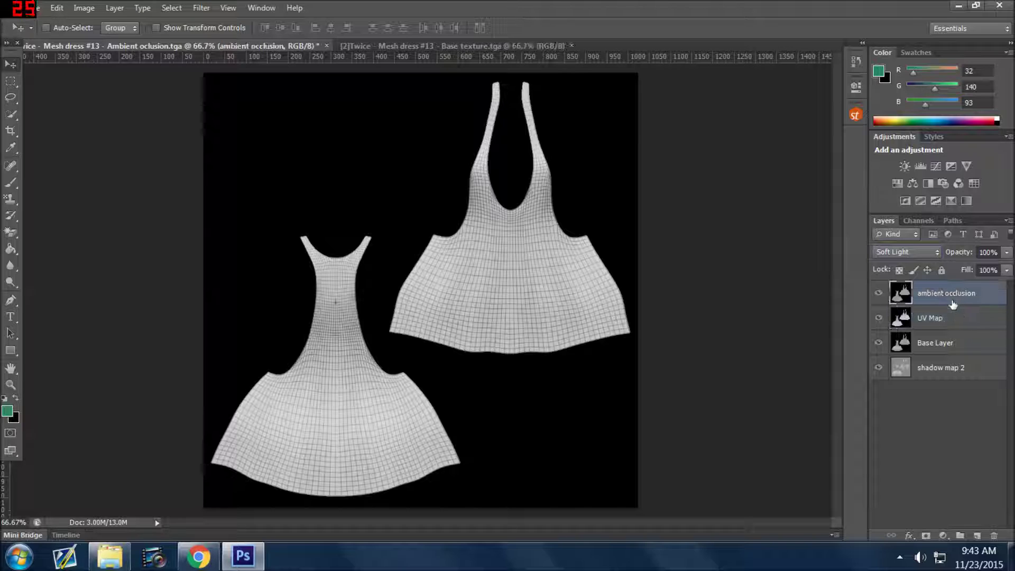
Step: Try the Multiply, Color Burn and Hard Light blend modes on ambient occlusion
{"action": "left_click", "coordinate": [908, 253]}
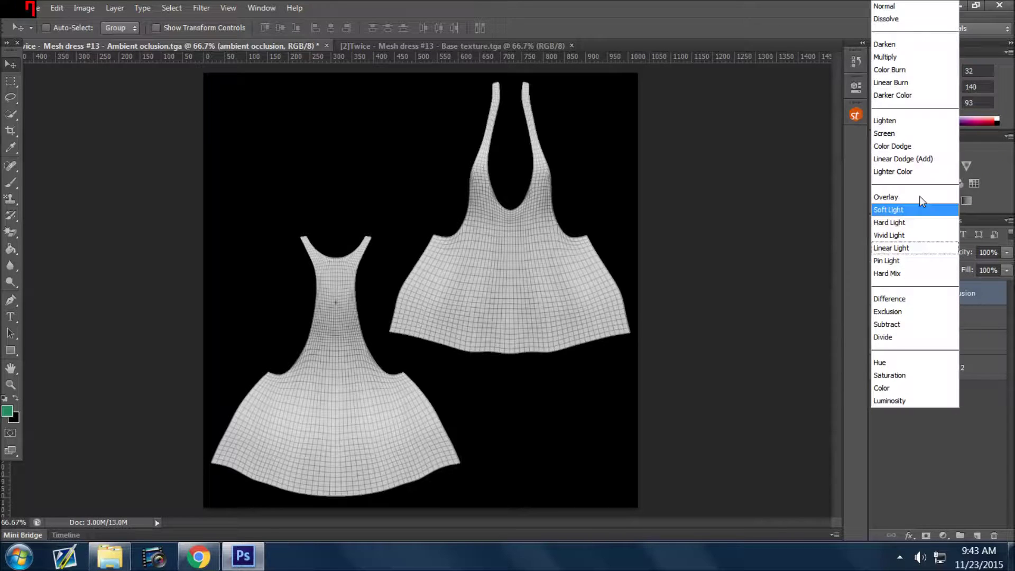
{"action": "left_click", "coordinate": [920, 62]}
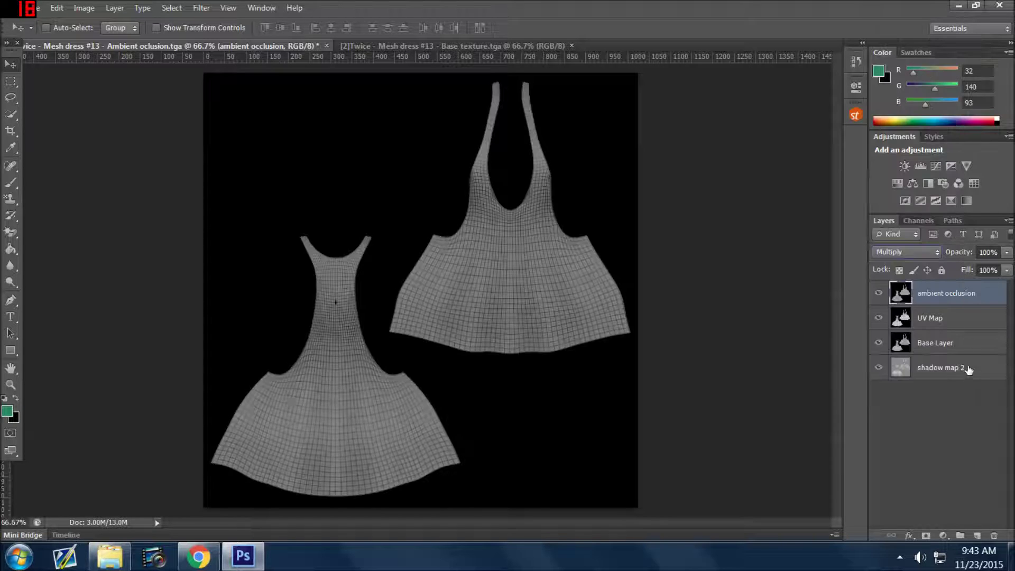
{"action": "left_click", "coordinate": [896, 253]}
{"action": "left_click", "coordinate": [907, 71]}
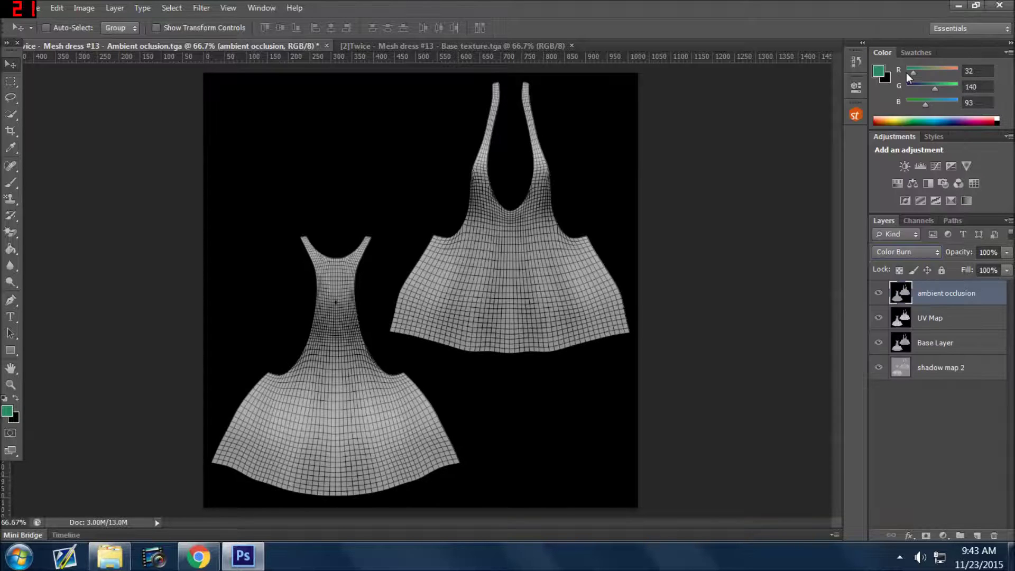
{"action": "left_click", "coordinate": [914, 251]}
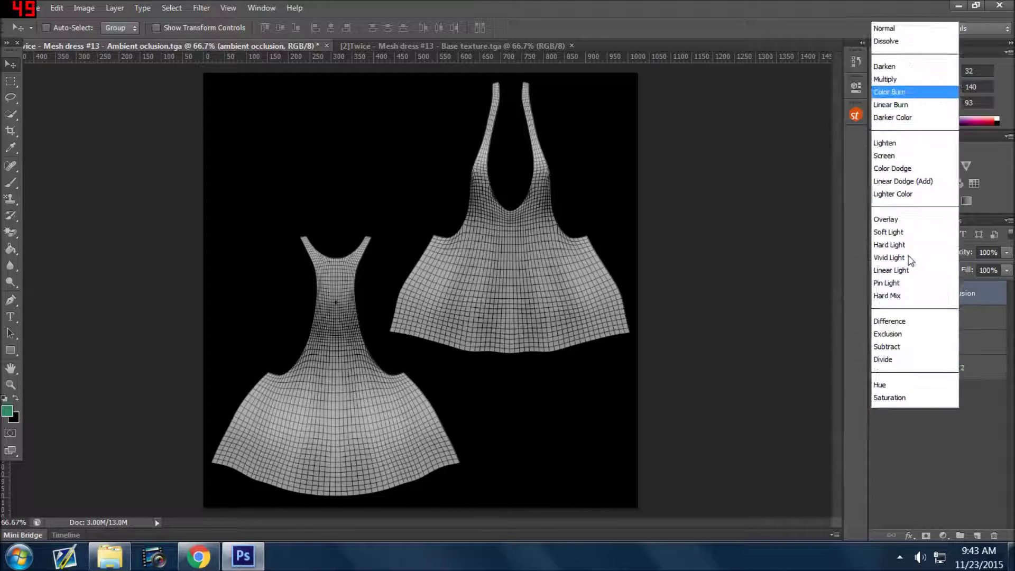
{"action": "left_click", "coordinate": [909, 223]}
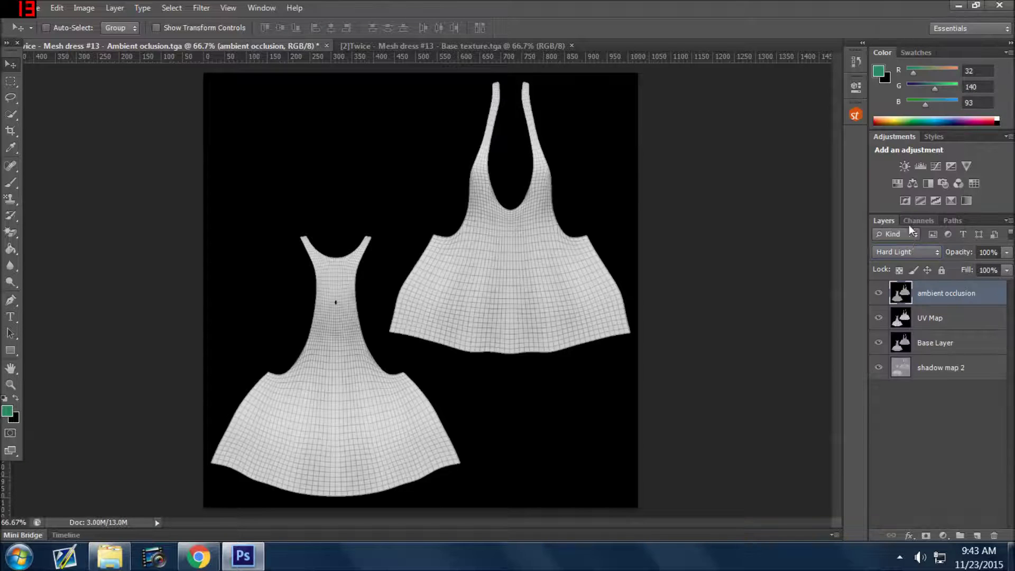
Step: Try Pin Light and Divide on ambient occlusion, ending on Hard Mix
{"action": "left_click", "coordinate": [905, 252]}
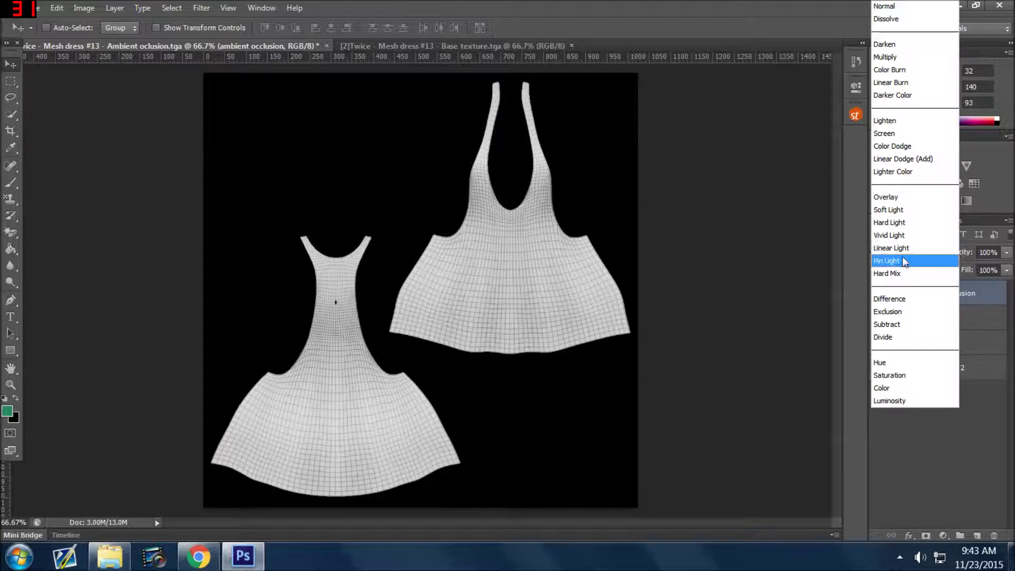
{"action": "left_click", "coordinate": [903, 260]}
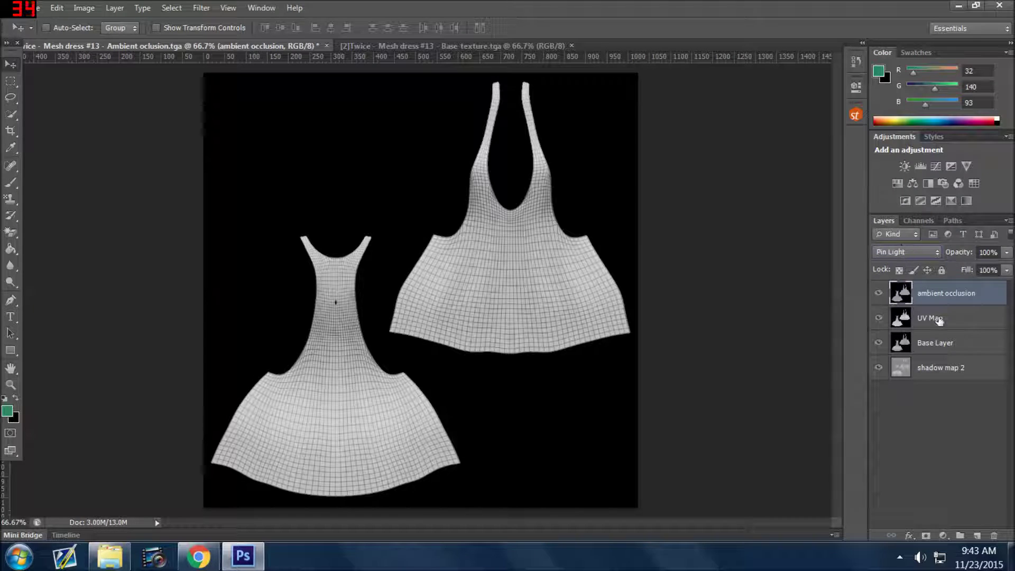
{"action": "left_click", "coordinate": [896, 252]}
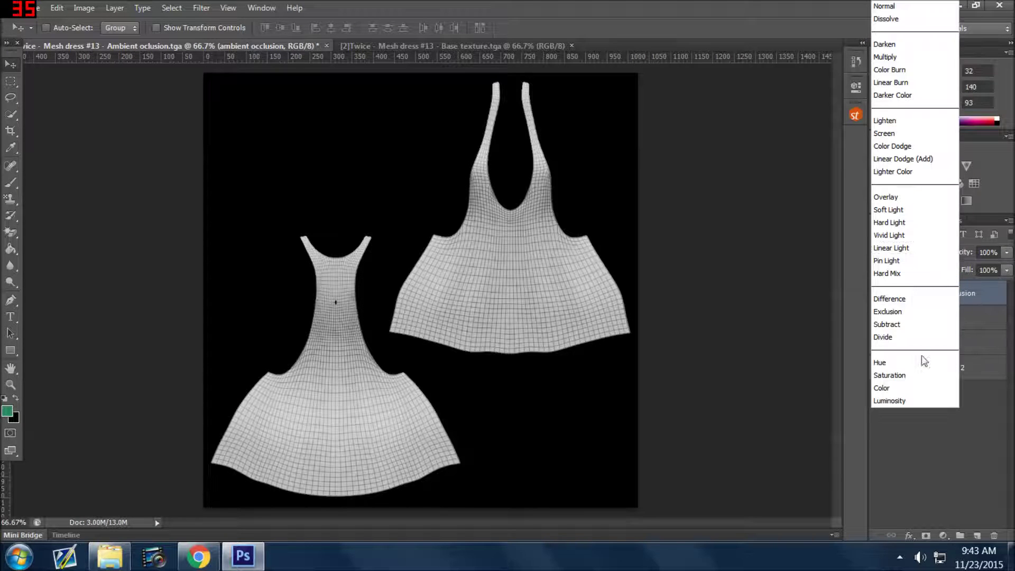
{"action": "left_click", "coordinate": [901, 344]}
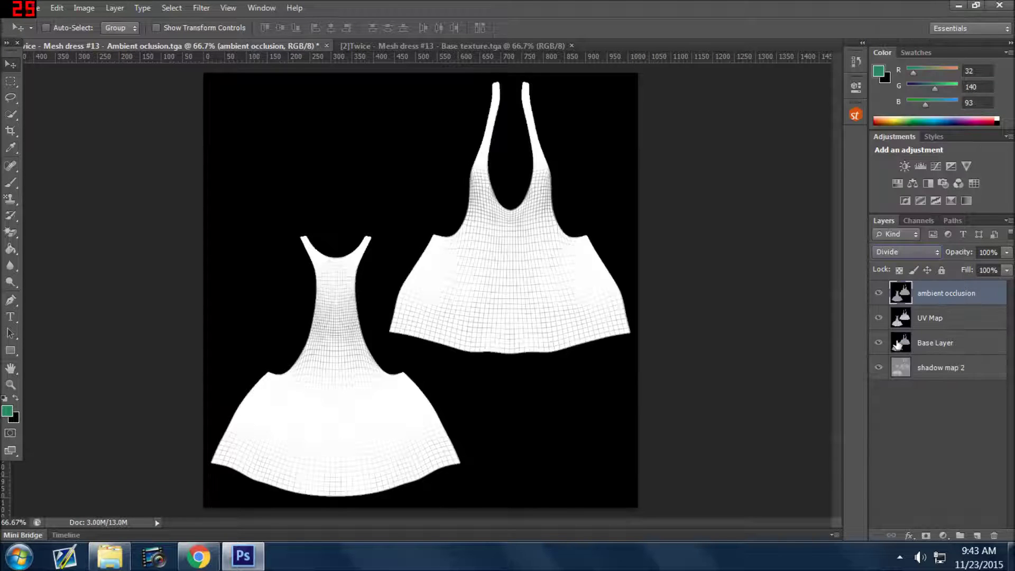
{"action": "left_click", "coordinate": [907, 258]}
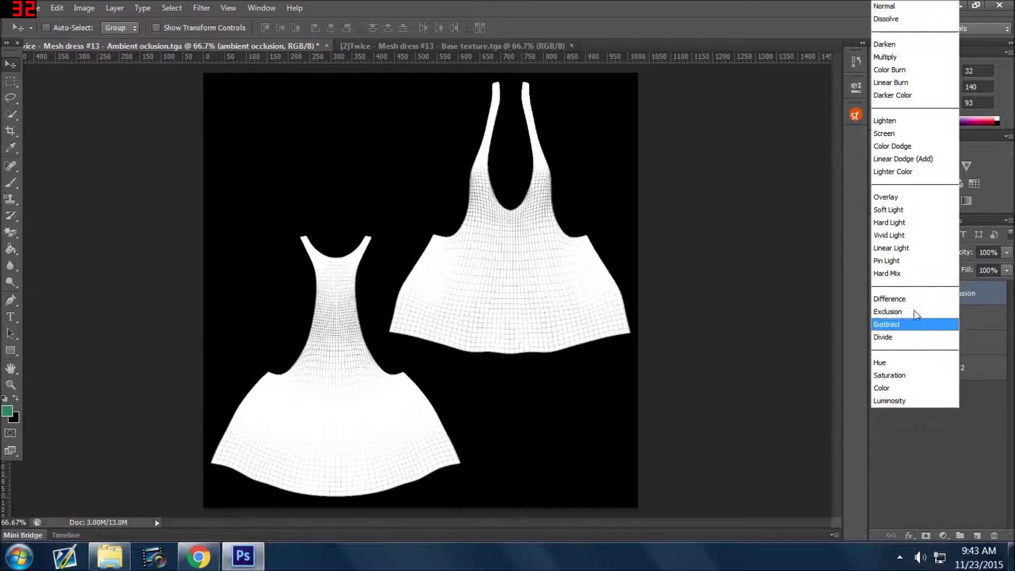
{"action": "left_click", "coordinate": [908, 274]}
Step: Try Overlay, Normal and Hard Light on the UV Map layer, settling on Soft Light
{"action": "left_click", "coordinate": [944, 316]}
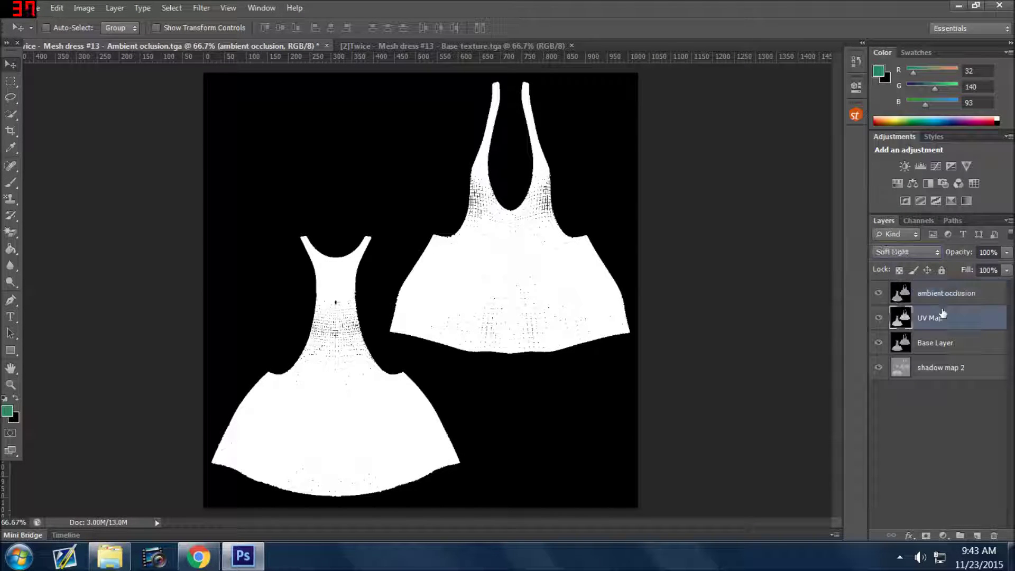
{"action": "left_click", "coordinate": [893, 252]}
{"action": "left_click", "coordinate": [894, 195]}
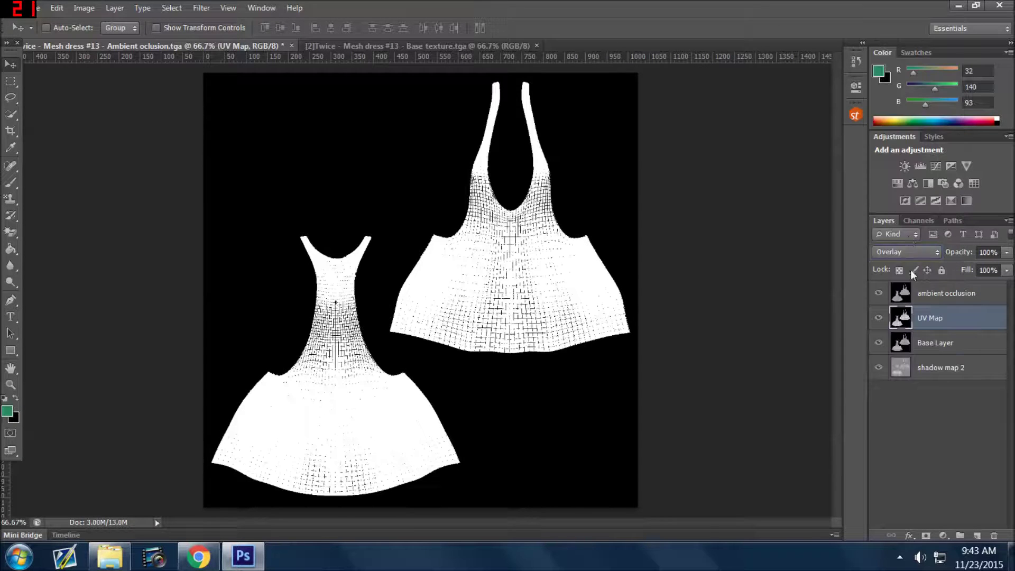
{"action": "left_click", "coordinate": [906, 256]}
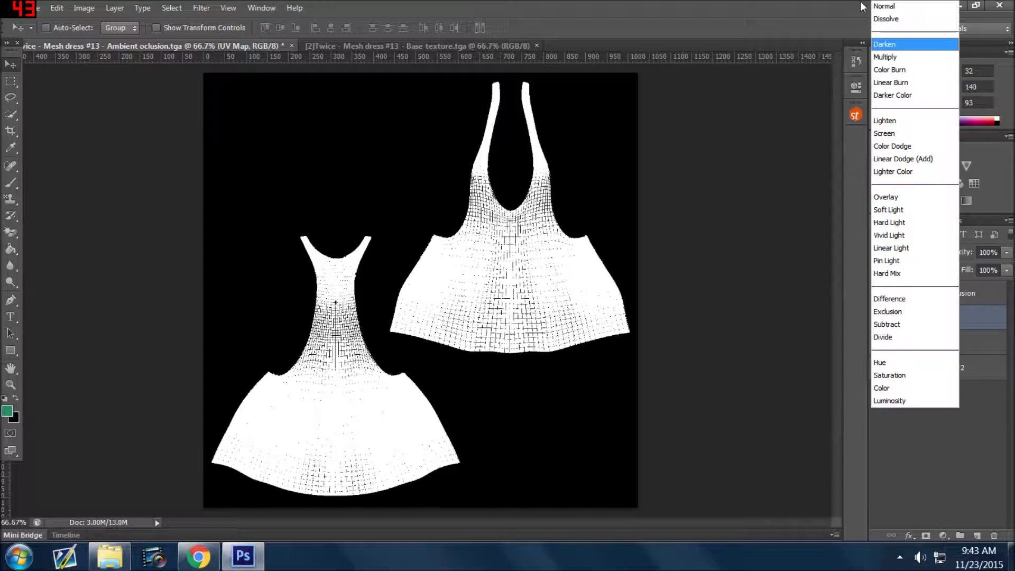
{"action": "left_click", "coordinate": [885, 6]}
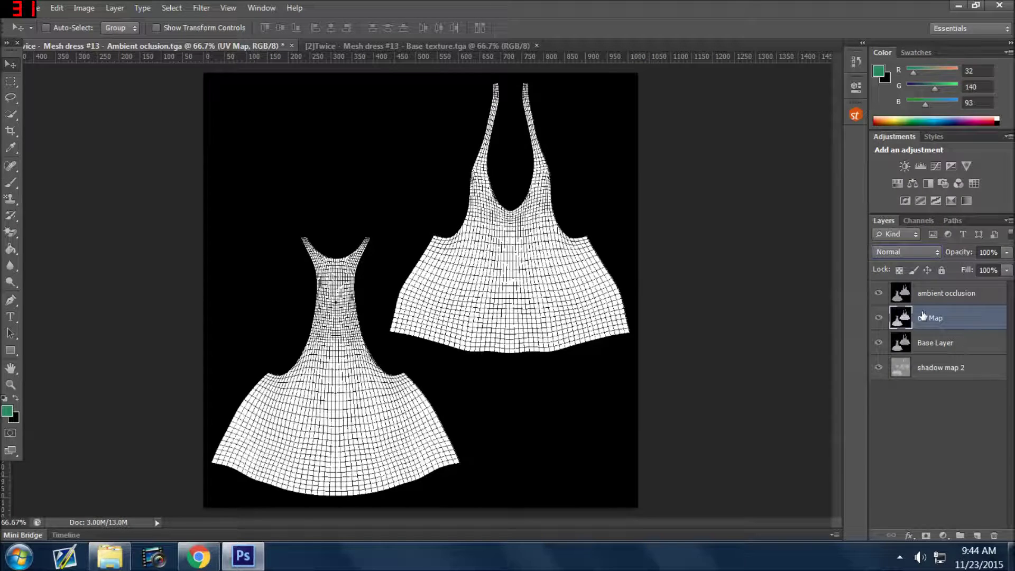
{"action": "left_click", "coordinate": [899, 253]}
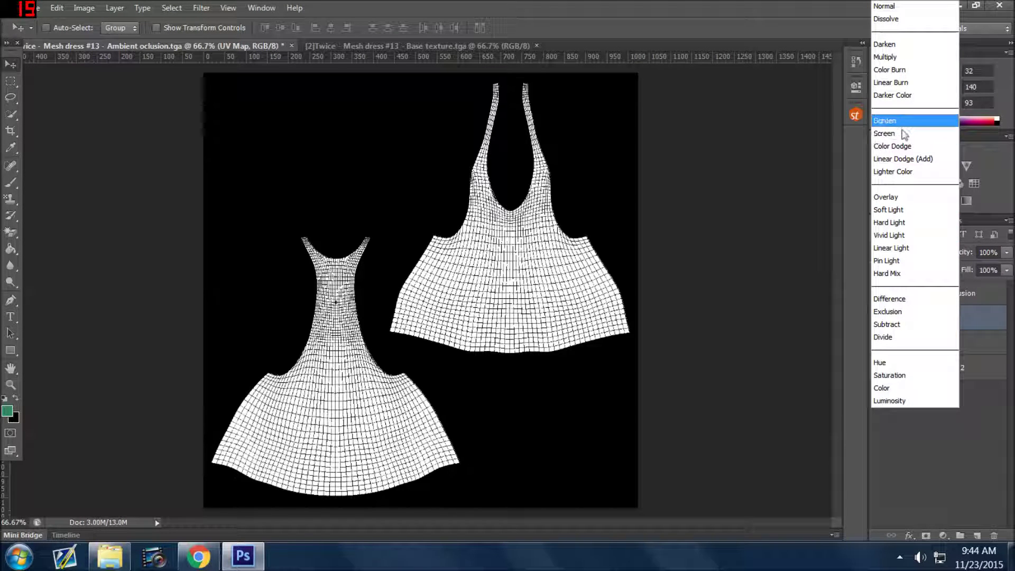
{"action": "left_click", "coordinate": [899, 223]}
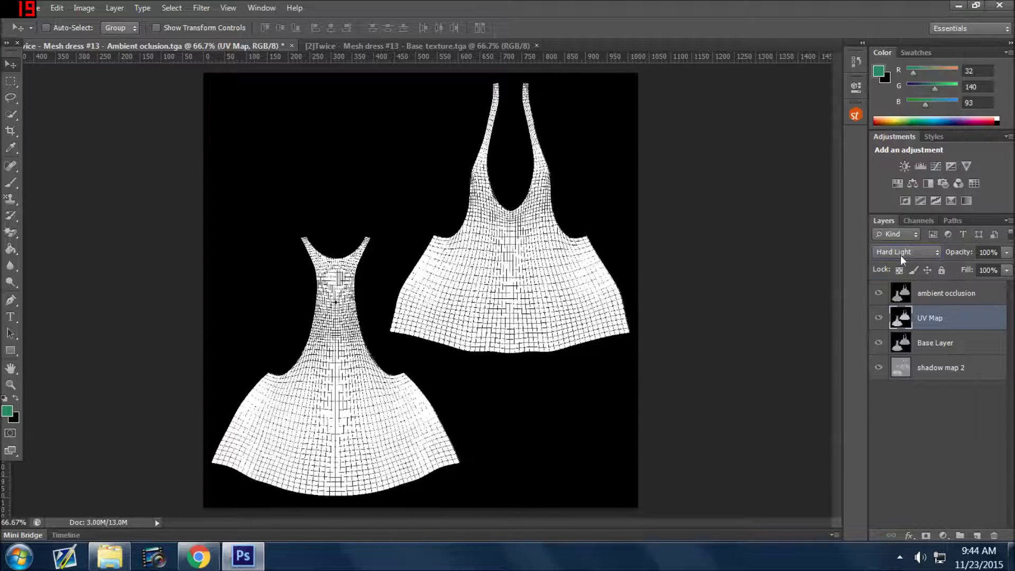
{"action": "left_click", "coordinate": [900, 252]}
{"action": "left_click", "coordinate": [894, 211]}
Step: Select ambient occlusion, shadow map 2, UV Map and Base Layer in turn, ending on ambient occlusion
{"action": "left_click", "coordinate": [943, 292]}
{"action": "left_click", "coordinate": [944, 367]}
{"action": "left_click", "coordinate": [948, 322]}
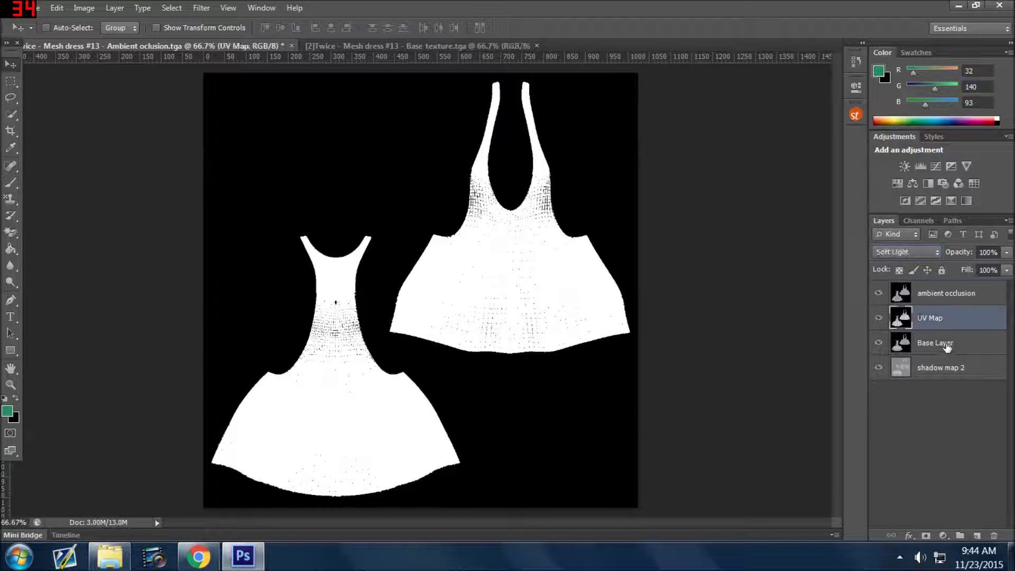
{"action": "left_click", "coordinate": [948, 347]}
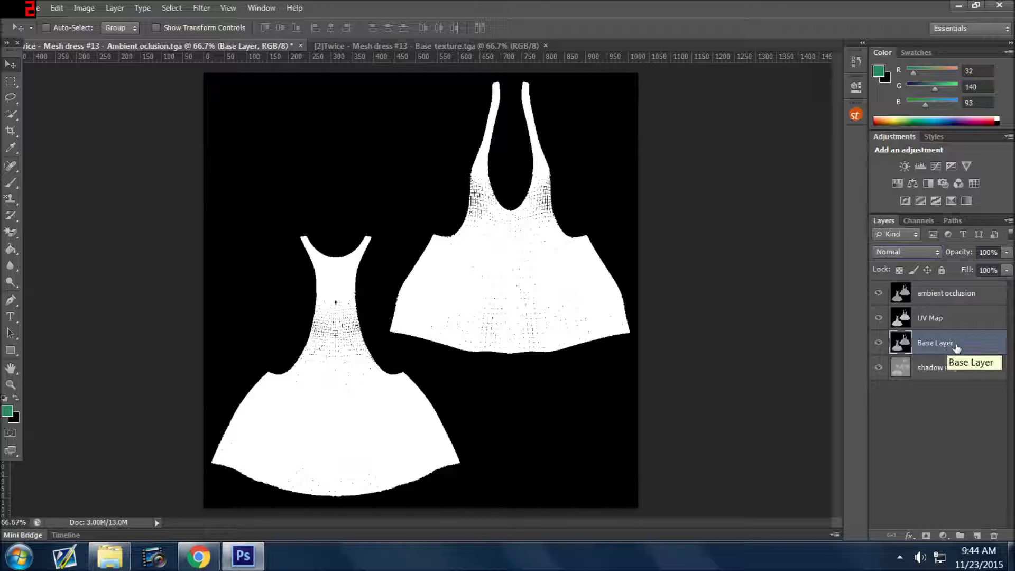
{"action": "left_click", "coordinate": [952, 296]}
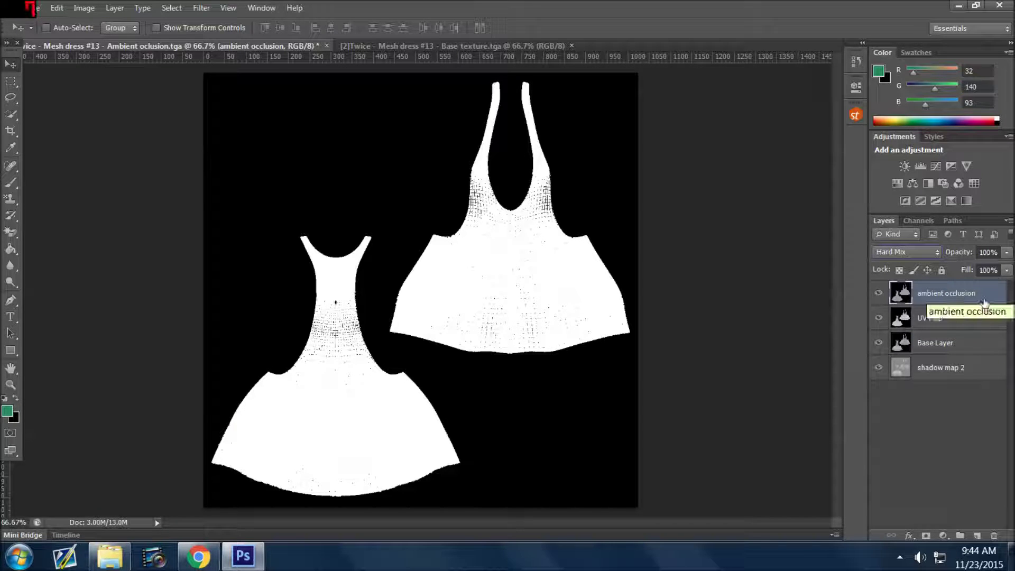
Step: Lock the Base Layer completely and reselect it
{"action": "left_click", "coordinate": [975, 341]}
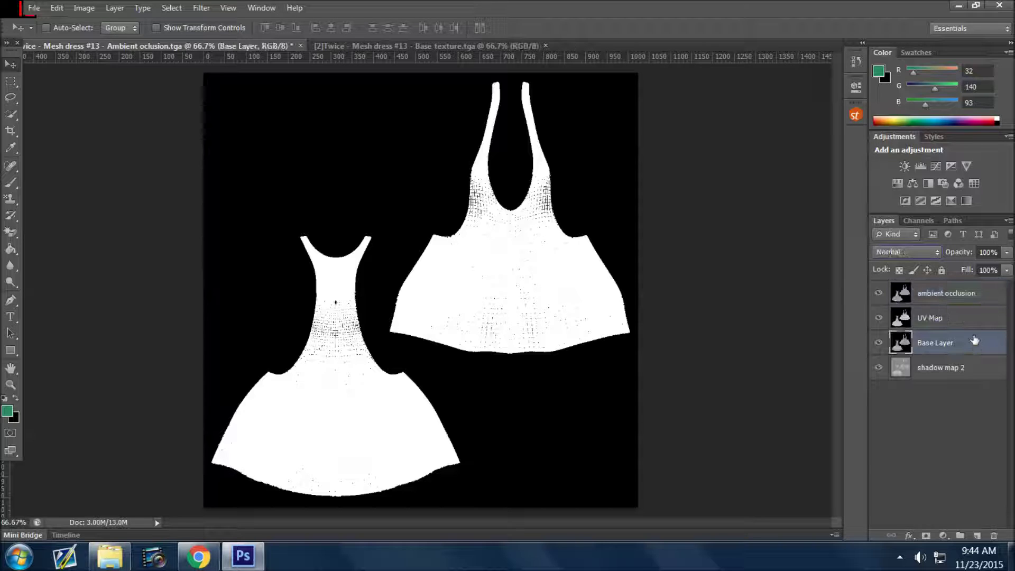
{"action": "left_click", "coordinate": [942, 270]}
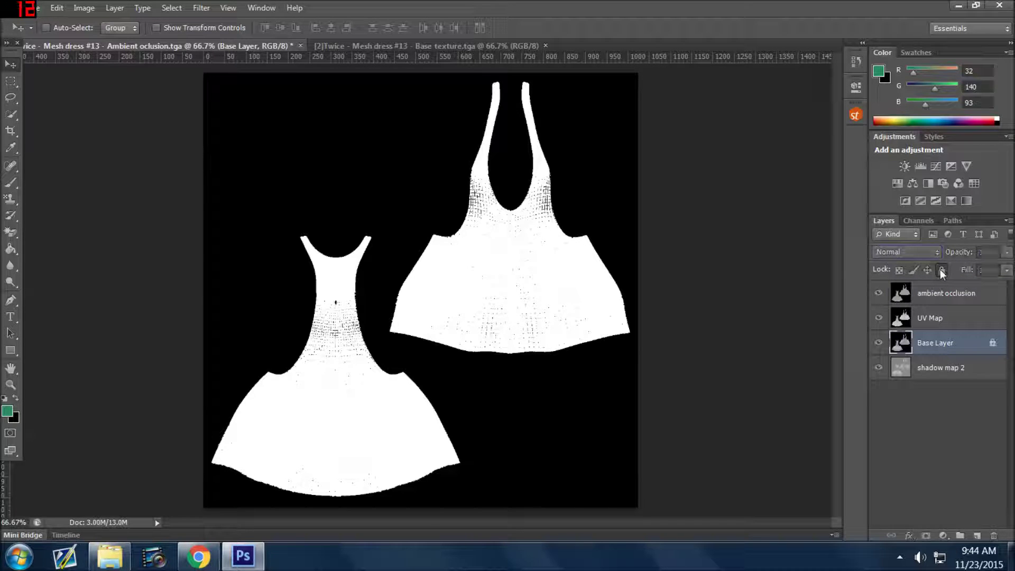
{"action": "left_click", "coordinate": [944, 421]}
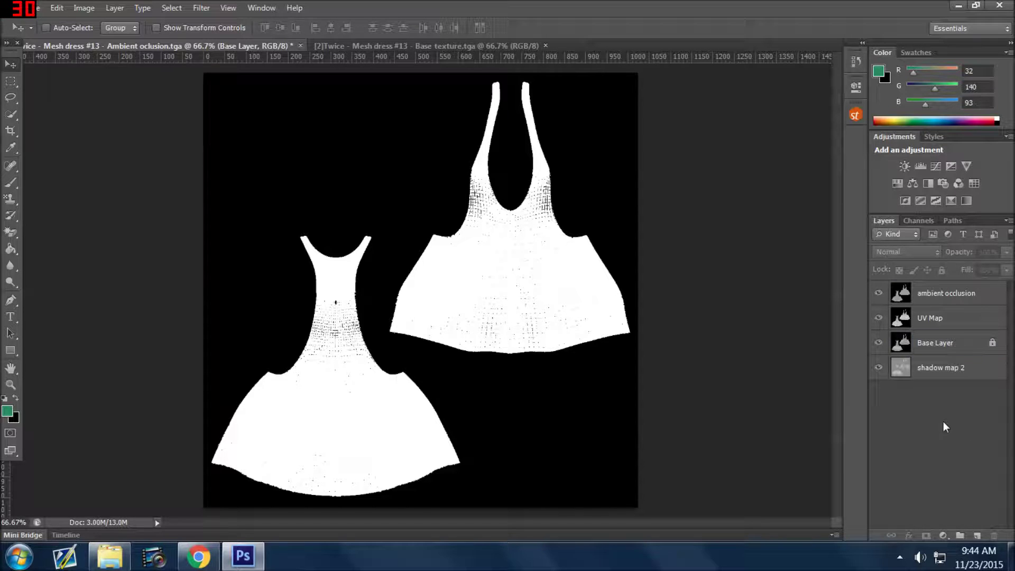
{"action": "left_click", "coordinate": [948, 352]}
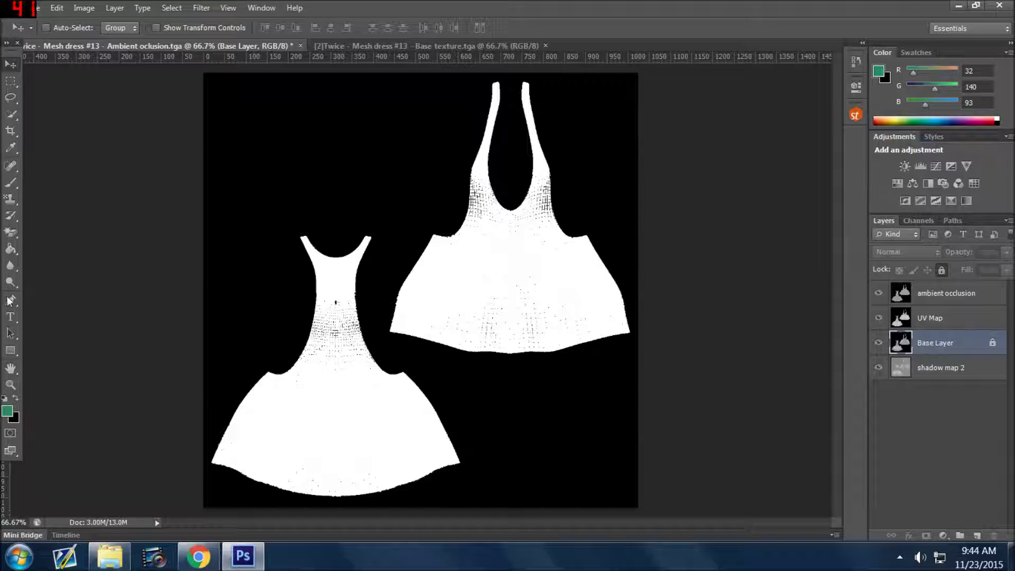
Step: Choose the plain Eraser Tool, unlock Base Layer, and bring up the Base texture.tga document
{"action": "right_click", "coordinate": [8, 233]}
{"action": "left_click", "coordinate": [40, 232]}
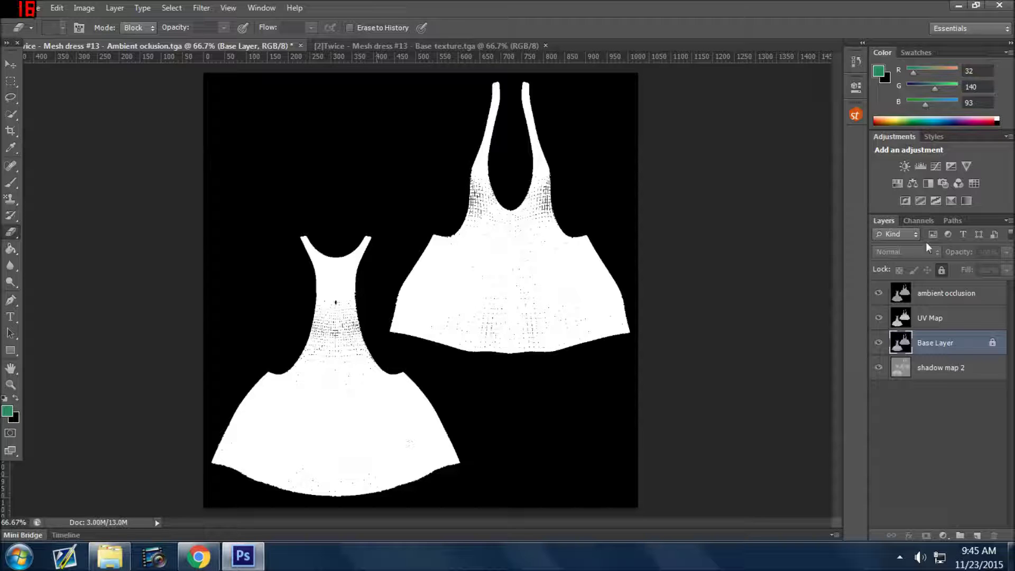
{"action": "left_click", "coordinate": [941, 271]}
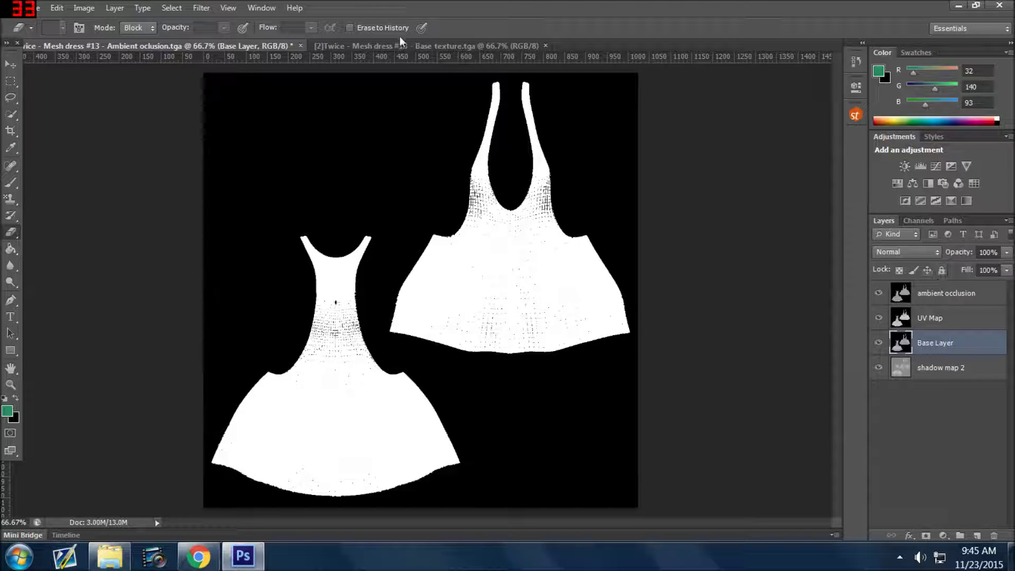
{"action": "left_click", "coordinate": [369, 44]}
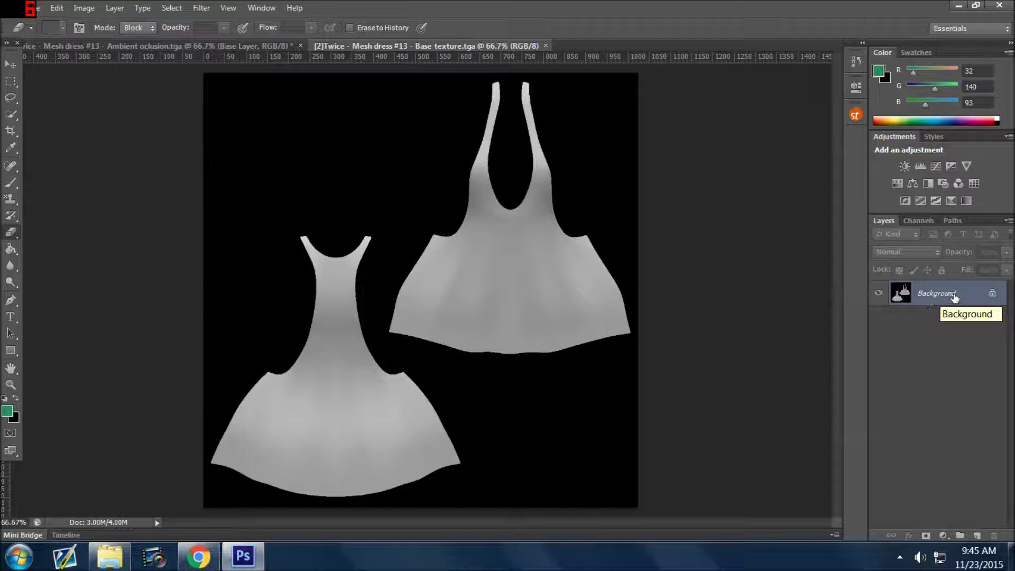
Step: Duplicate Base texture's Background layer as Background copy and hide the original Background
{"action": "left_click_drag", "start_coordinate": [995, 295], "coordinate": [987, 533]}
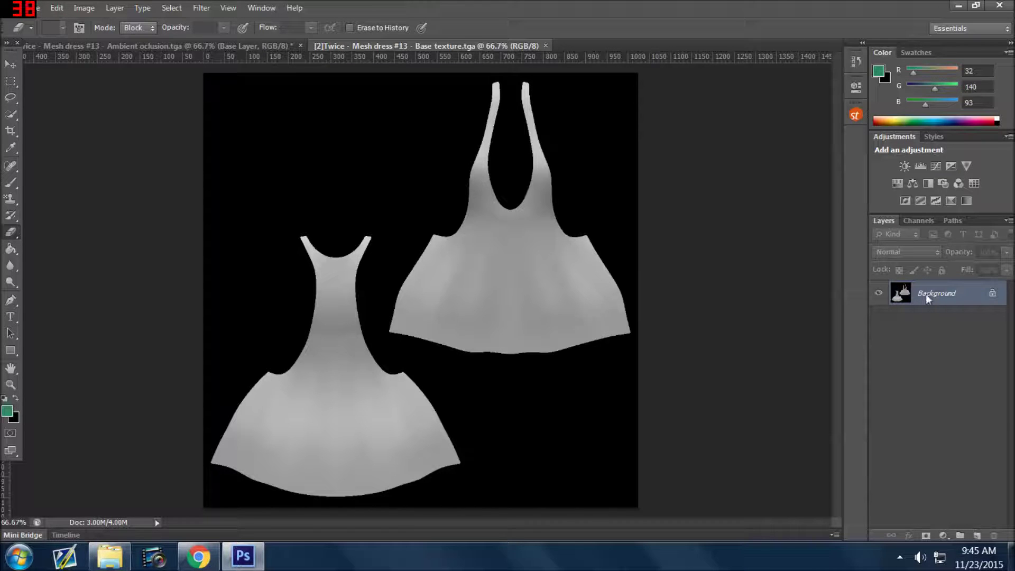
{"action": "right_click", "coordinate": [926, 294]}
{"action": "left_click", "coordinate": [916, 322]}
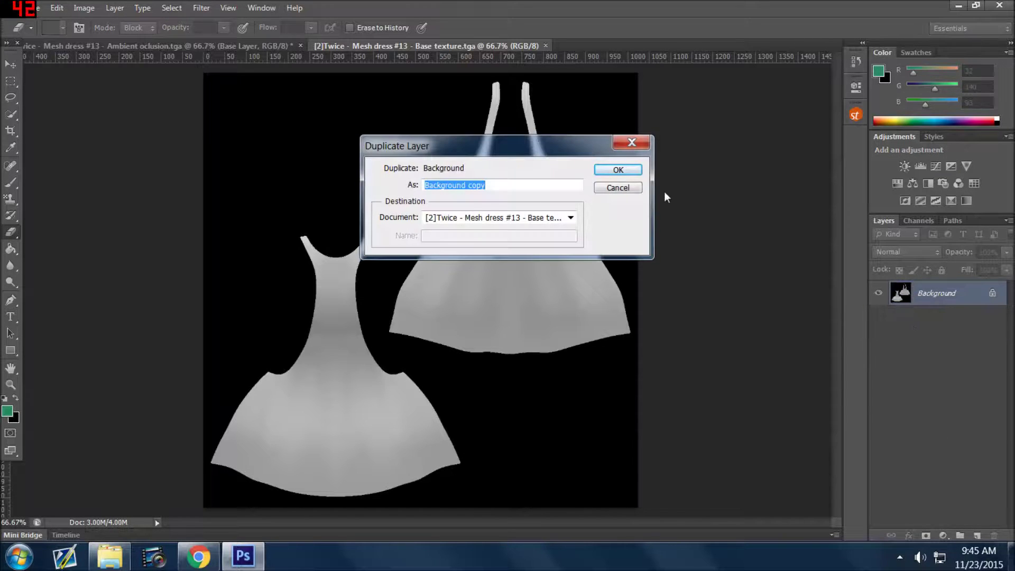
{"action": "left_click", "coordinate": [614, 166]}
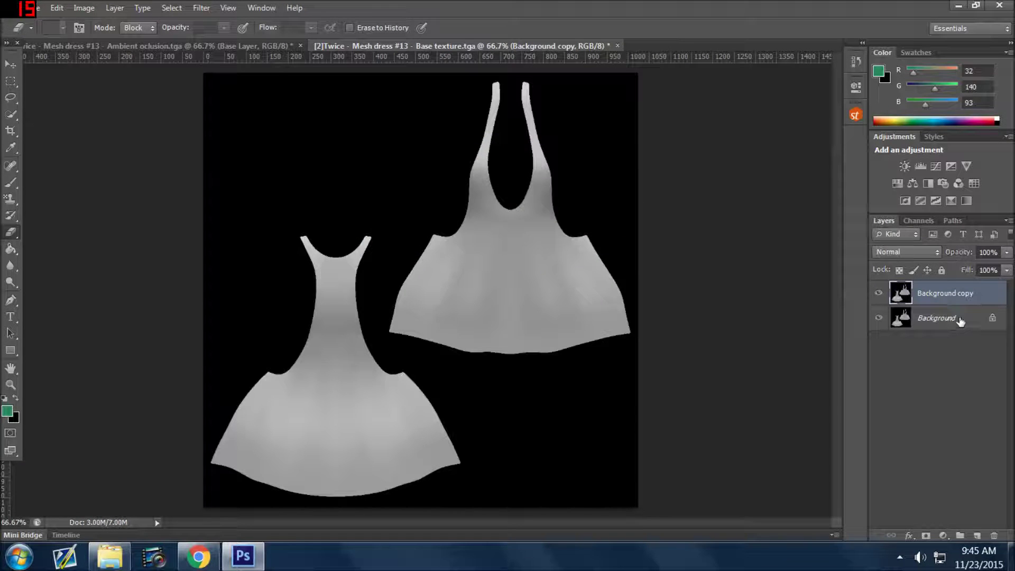
{"action": "left_click", "coordinate": [921, 319]}
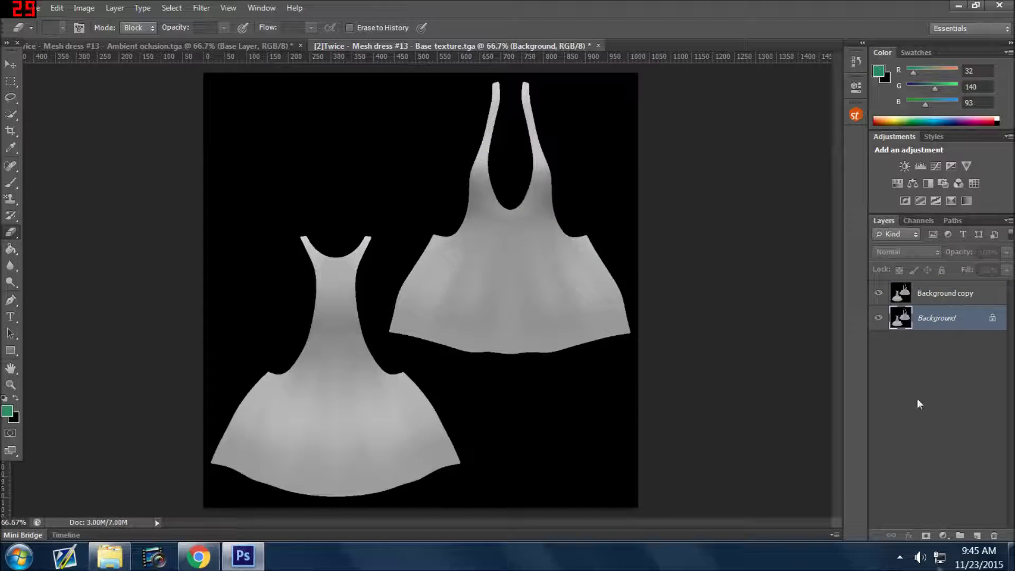
{"action": "left_click", "coordinate": [880, 319]}
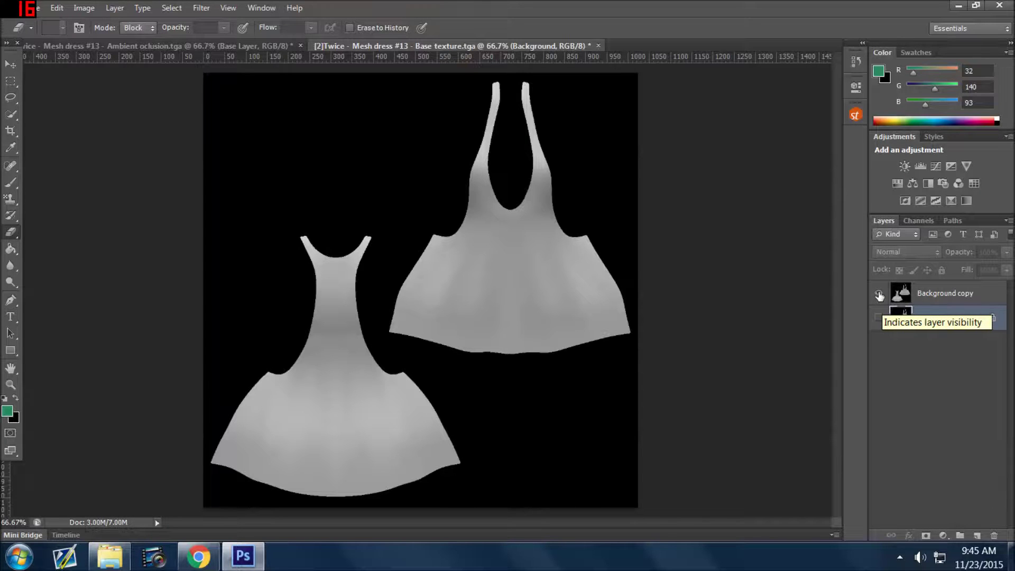
{"action": "left_click", "coordinate": [879, 294]}
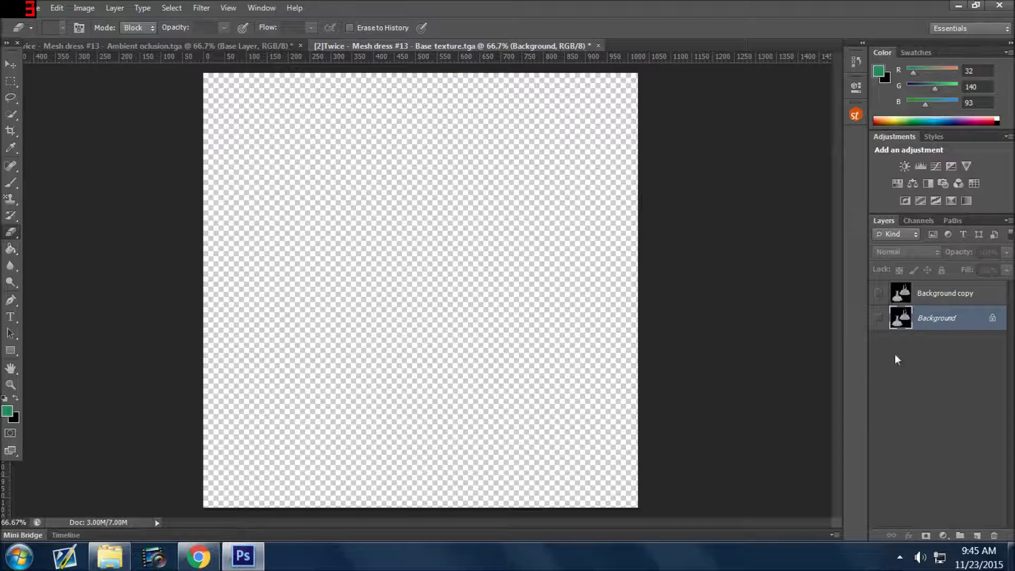
{"action": "left_click", "coordinate": [881, 295]}
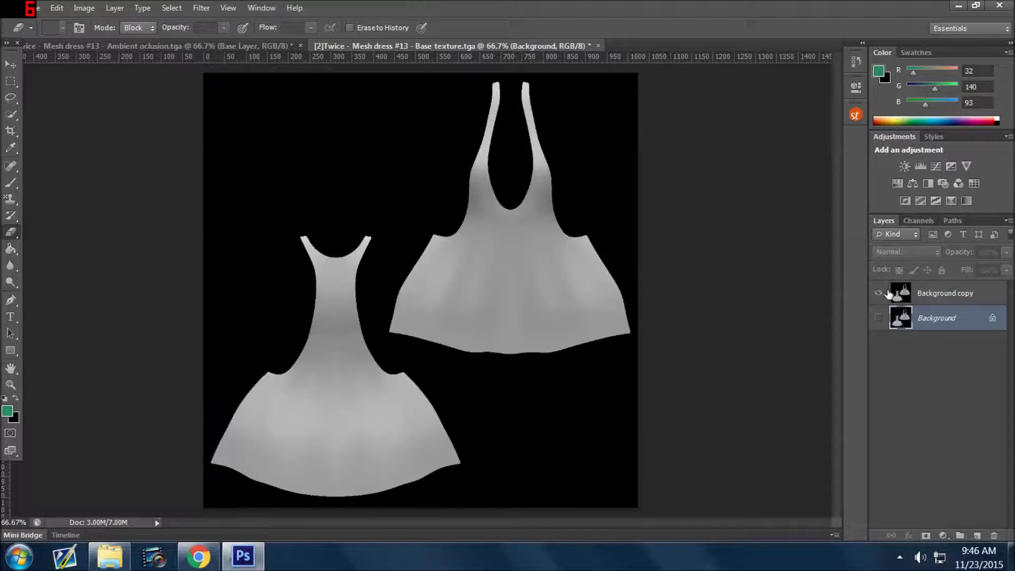
{"action": "left_click", "coordinate": [976, 292]}
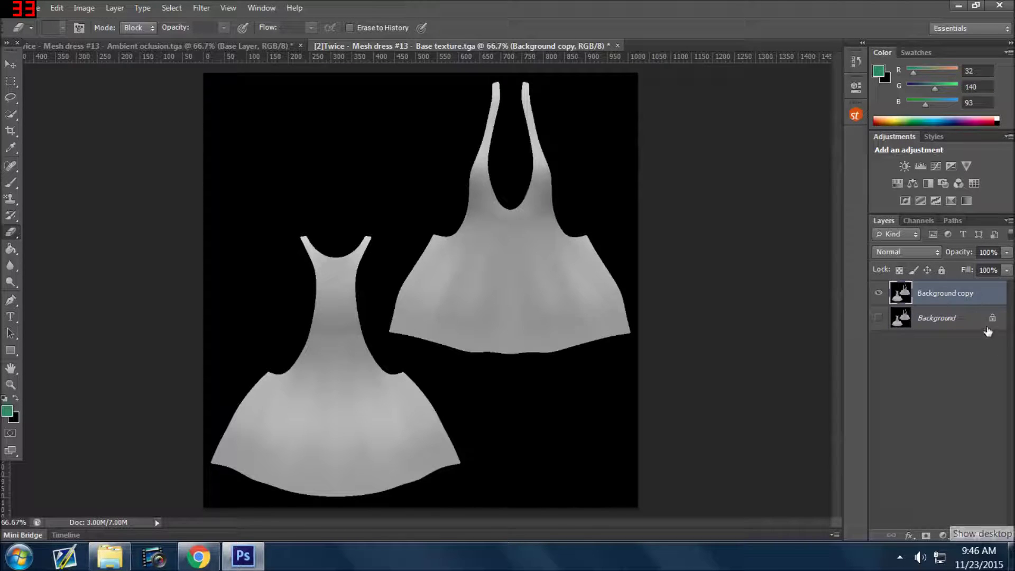
{"action": "left_click", "coordinate": [963, 321]}
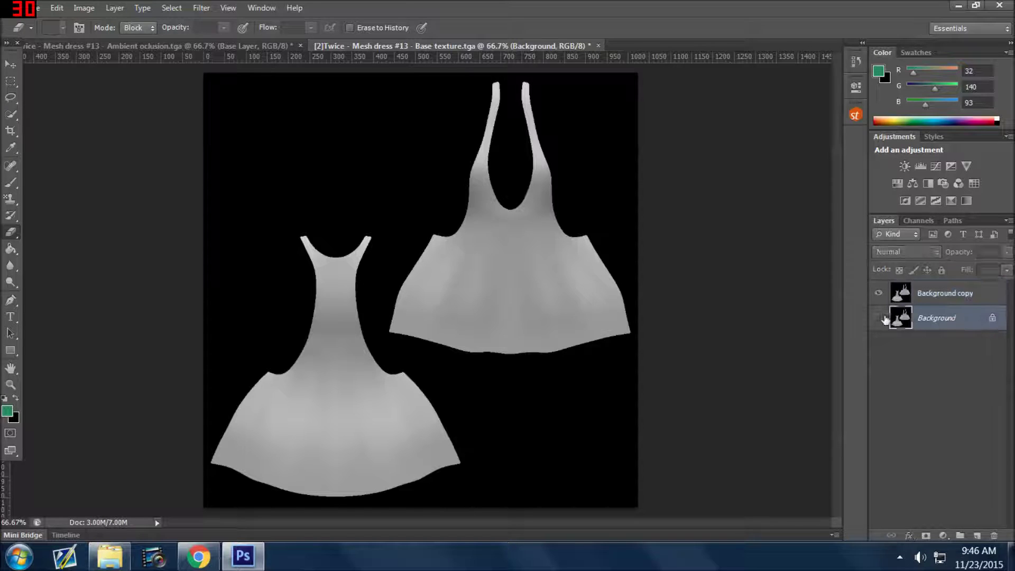
{"action": "left_click", "coordinate": [879, 317]}
{"action": "left_click", "coordinate": [880, 319]}
{"action": "left_click", "coordinate": [952, 297]}
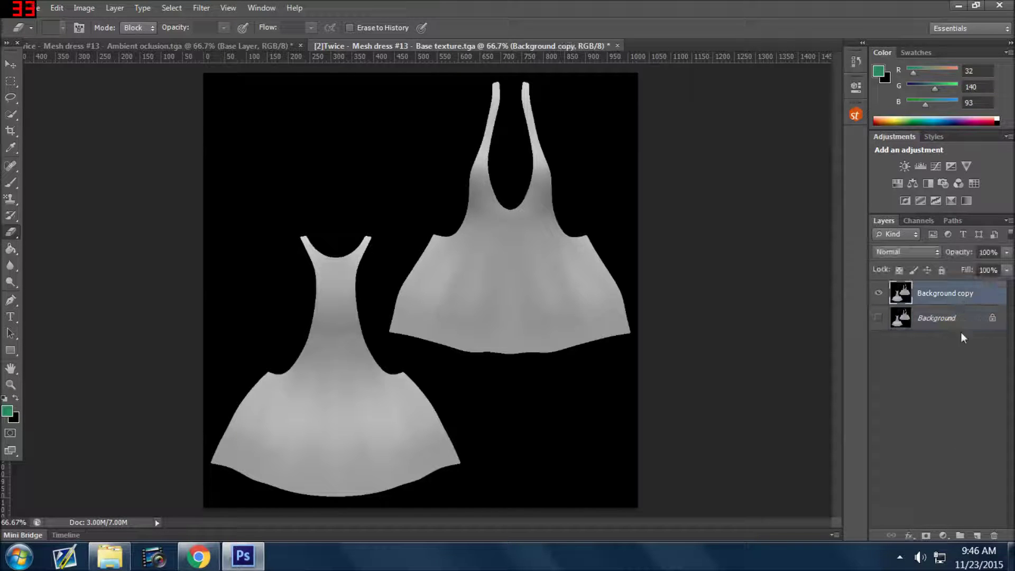
Step: Duplicate the Background copy layer to create Background copy 2
{"action": "right_click", "coordinate": [944, 296]}
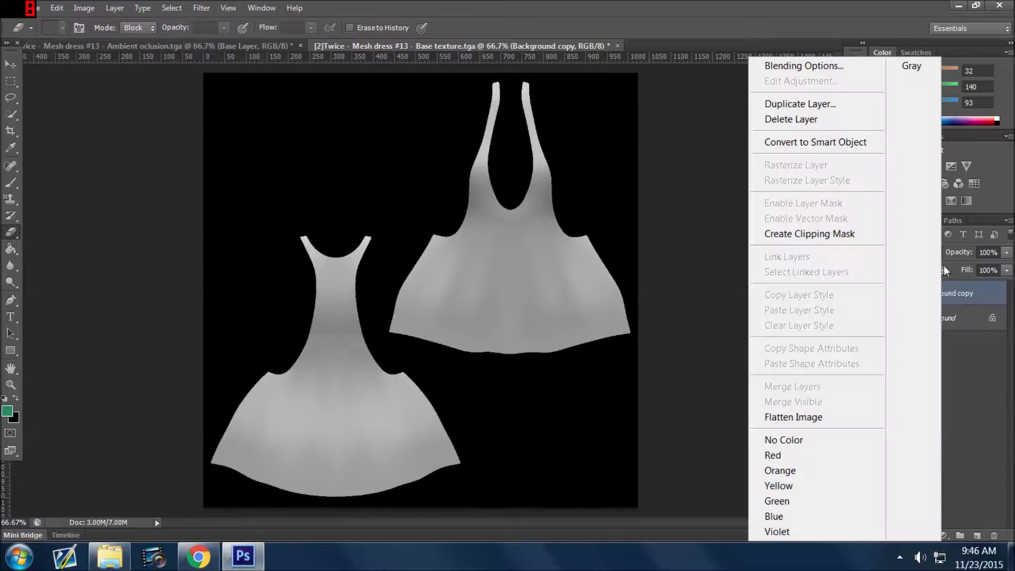
{"action": "left_click", "coordinate": [857, 115]}
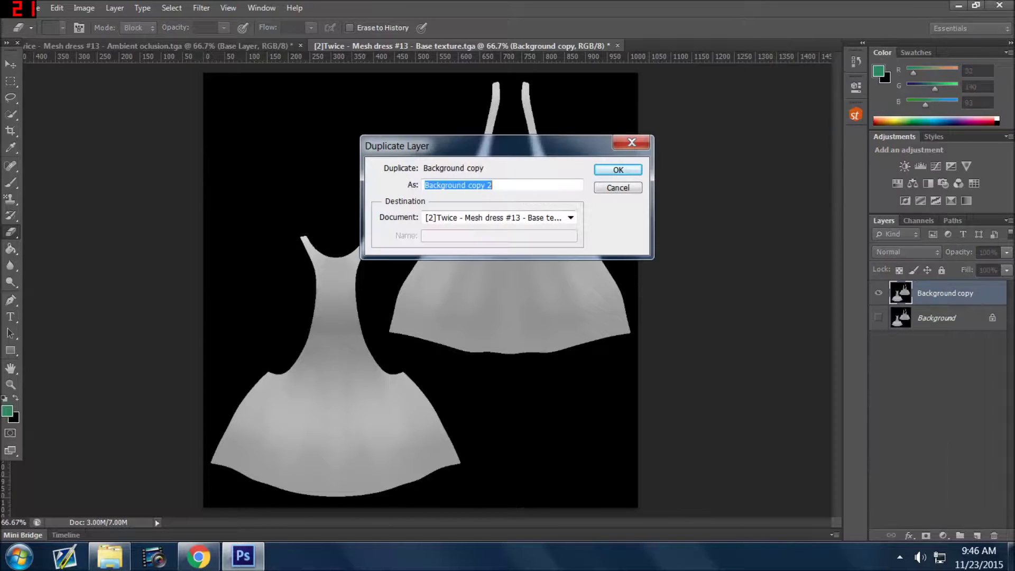
{"action": "left_click", "coordinate": [619, 169]}
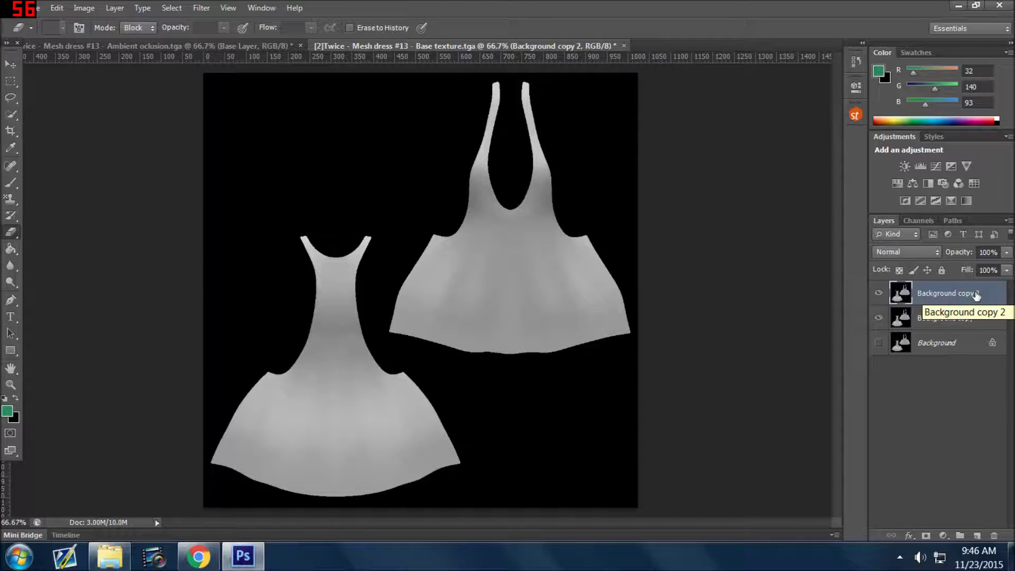
Step: Rename Background copy to 'base backup' and apply Lock All to it
{"action": "double_click", "coordinate": [939, 295]}
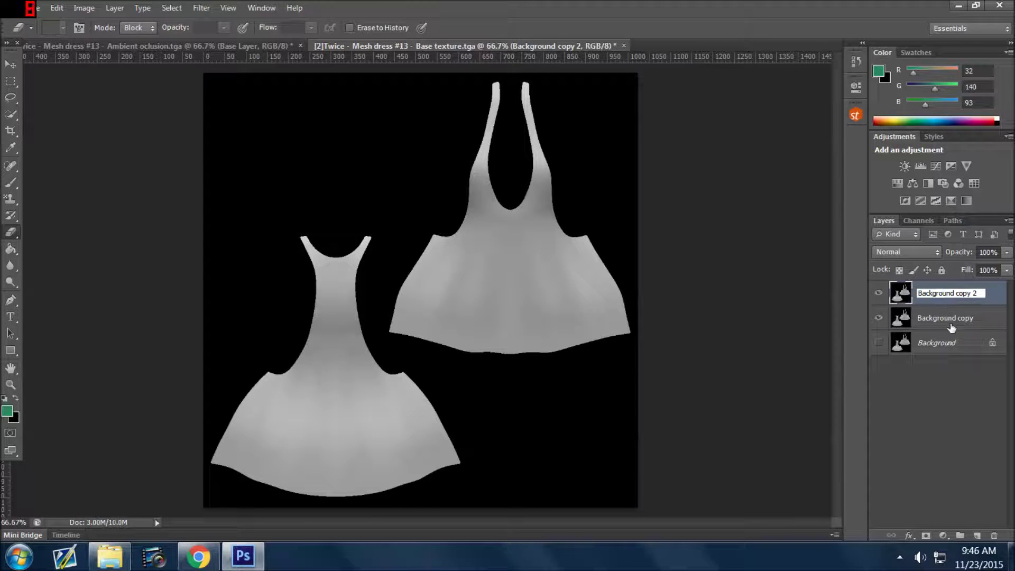
{"action": "double_click", "coordinate": [949, 319]}
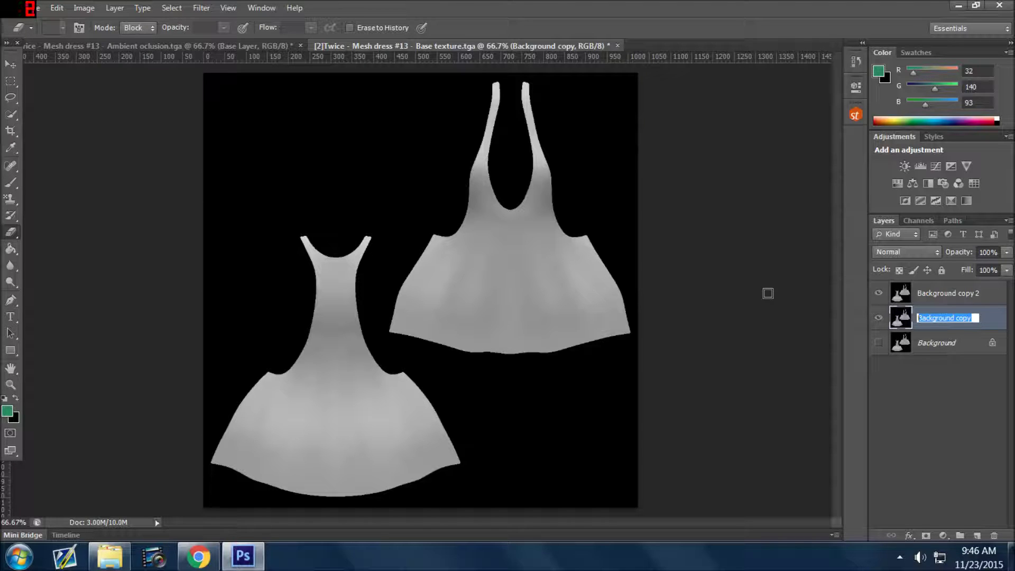
{"action": "type", "text": "bas"}
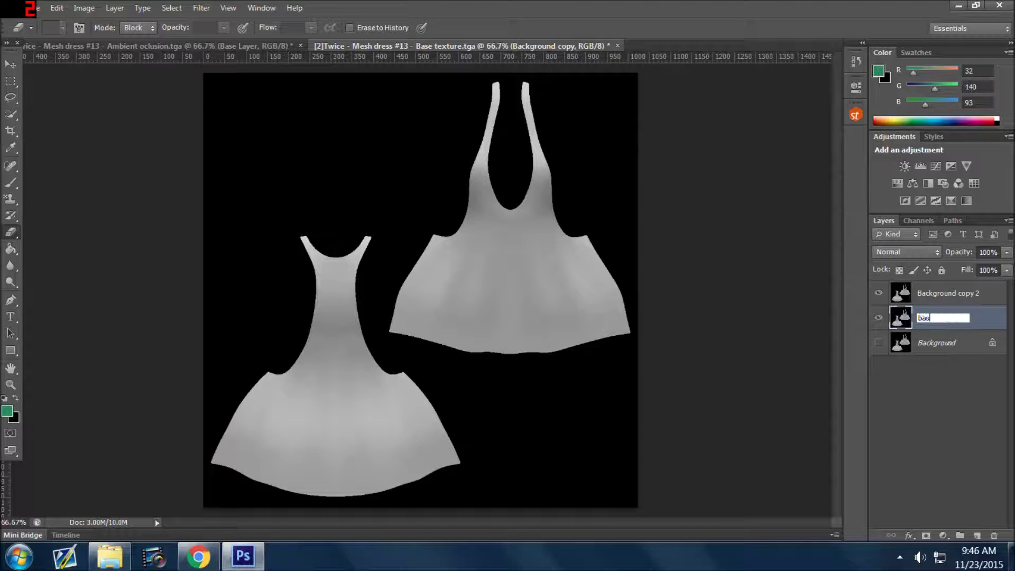
{"action": "type", "text": "e backup"}
{"action": "key", "text": "Return"}
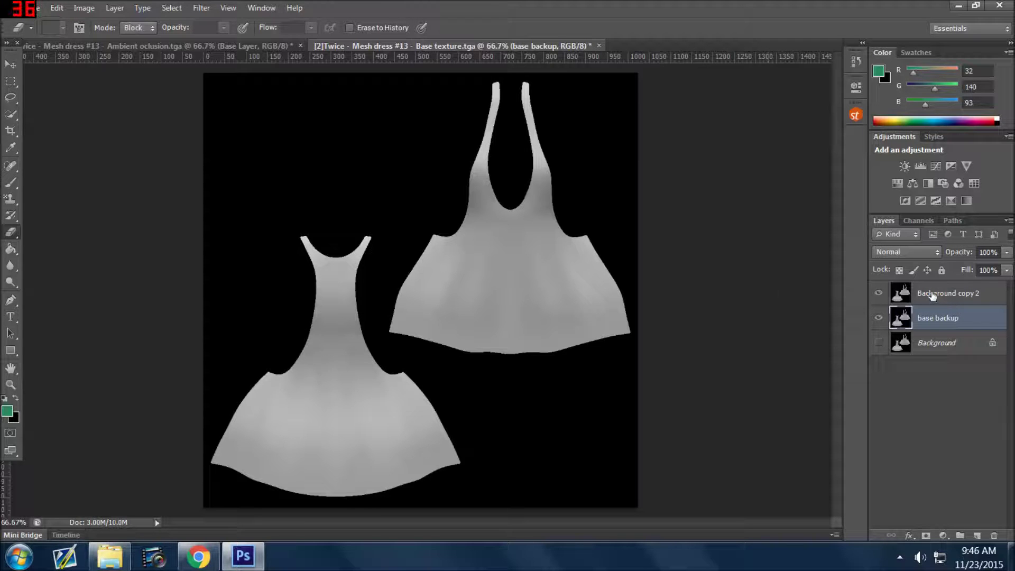
{"action": "double_click", "coordinate": [933, 294]}
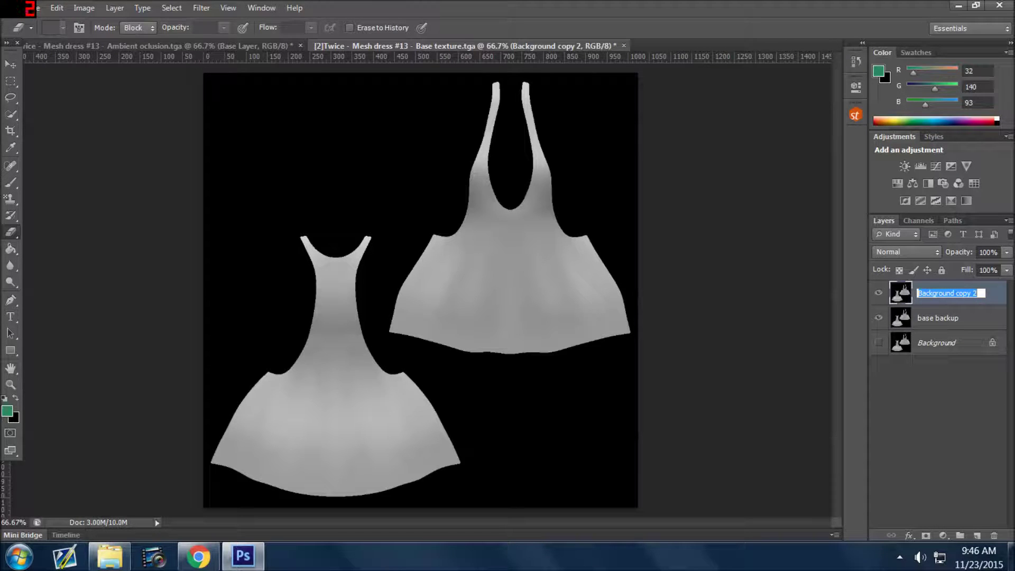
{"action": "left_click", "coordinate": [962, 324]}
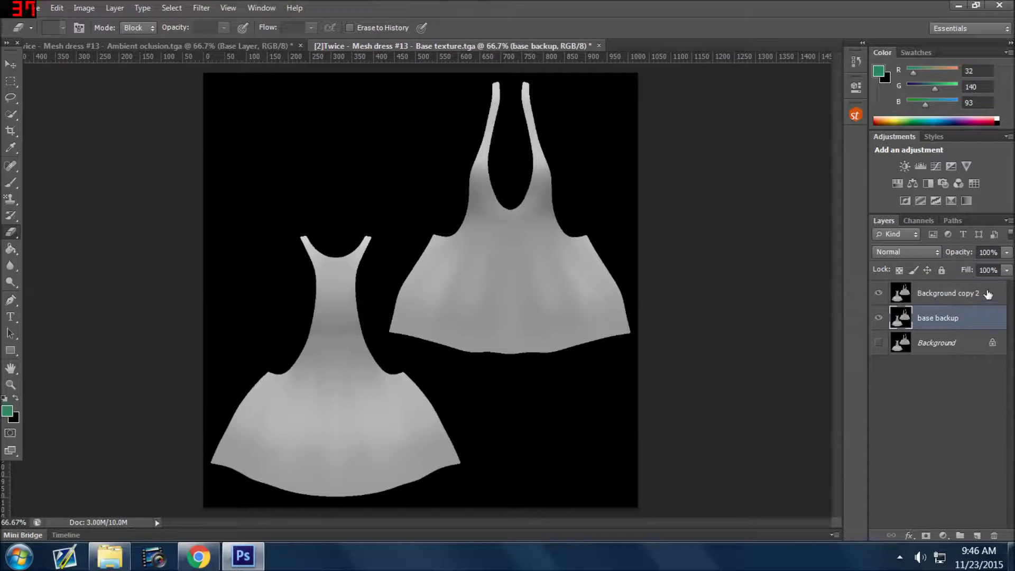
{"action": "left_click", "coordinate": [942, 270]}
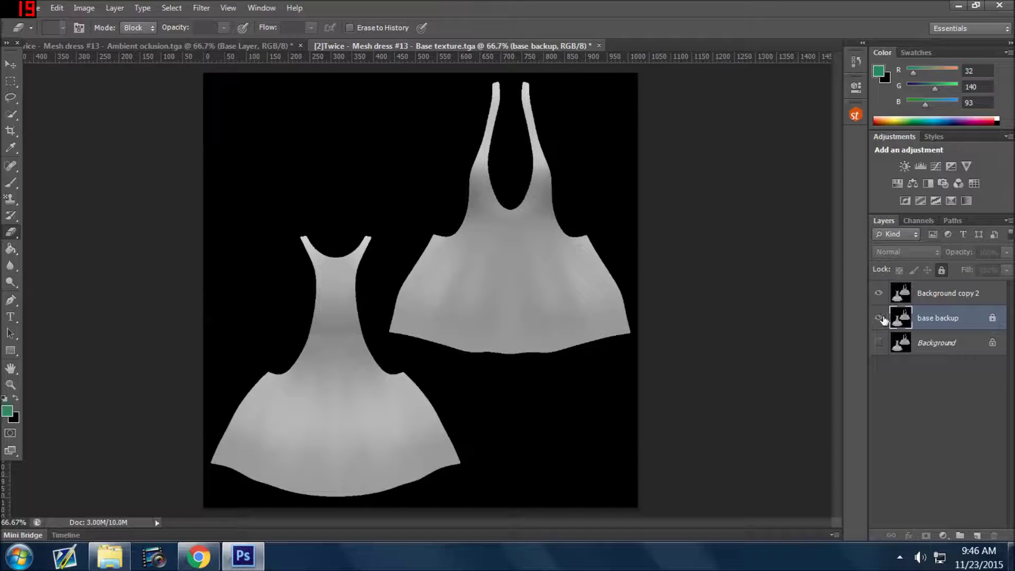
{"action": "left_click", "coordinate": [952, 344]}
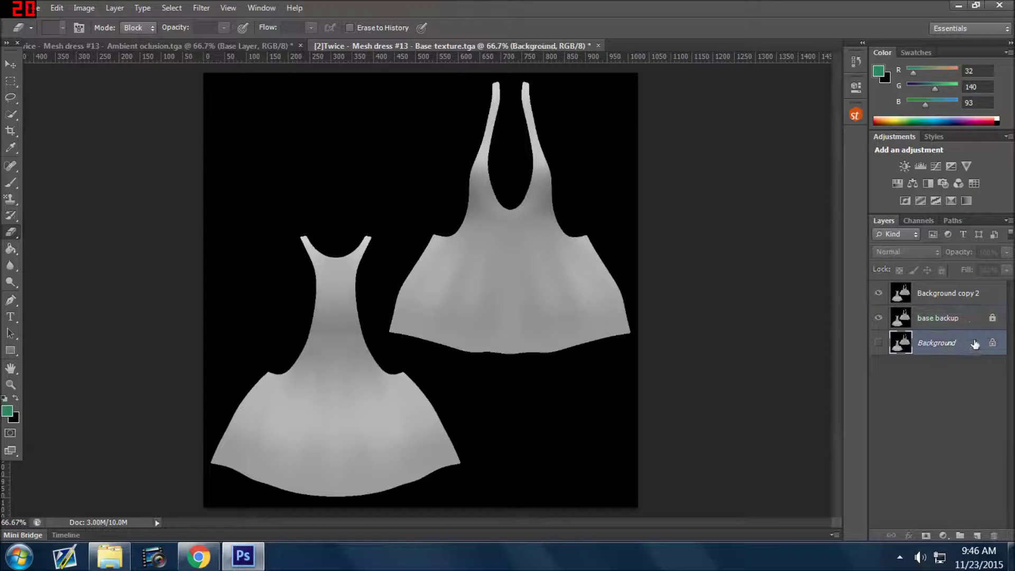
Step: Delete the original Background layer and hide the locked base backup layer
{"action": "left_click_drag", "start_coordinate": [970, 344], "coordinate": [994, 536]}
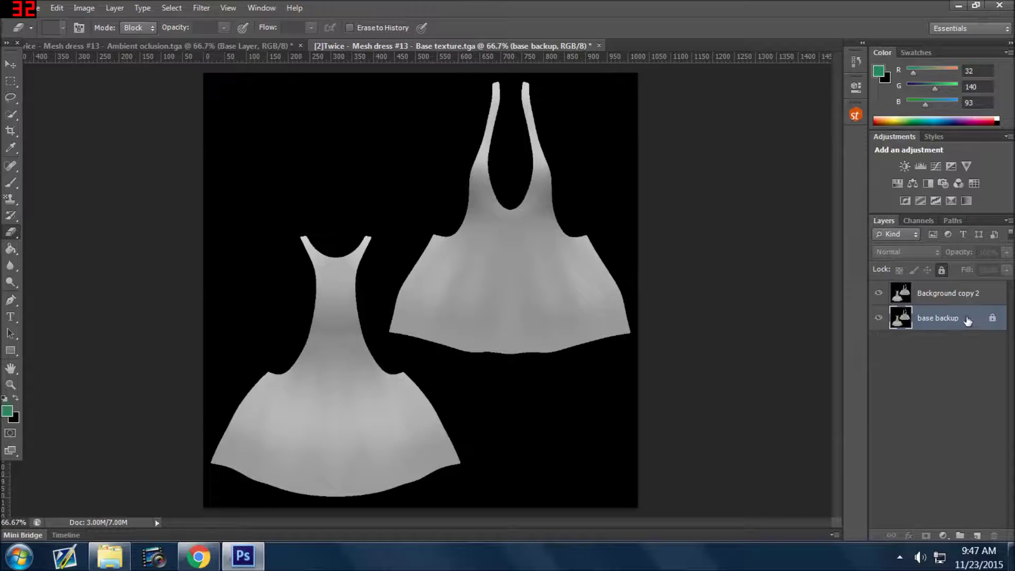
{"action": "left_click", "coordinate": [943, 270]}
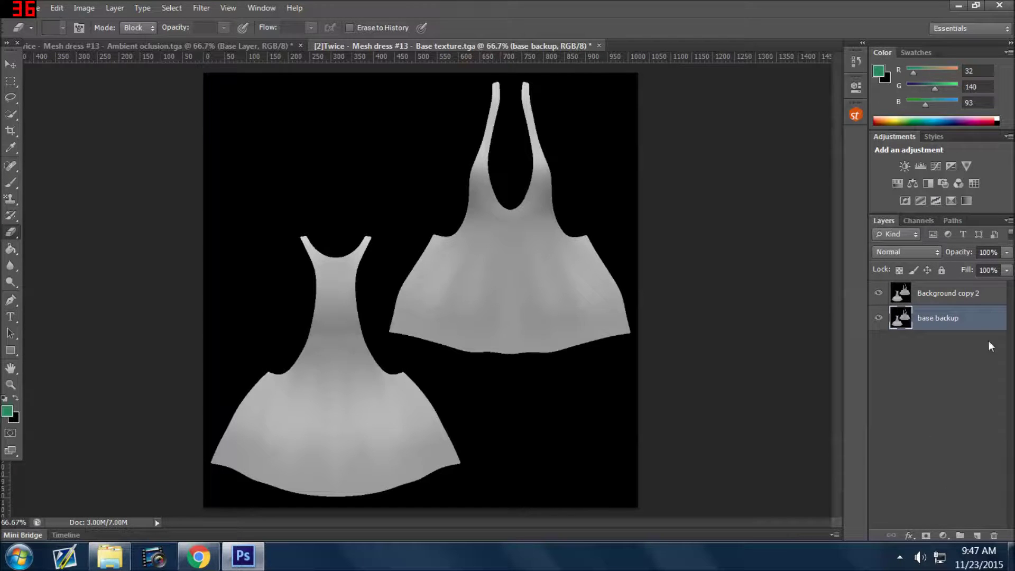
{"action": "left_click", "coordinate": [942, 271]}
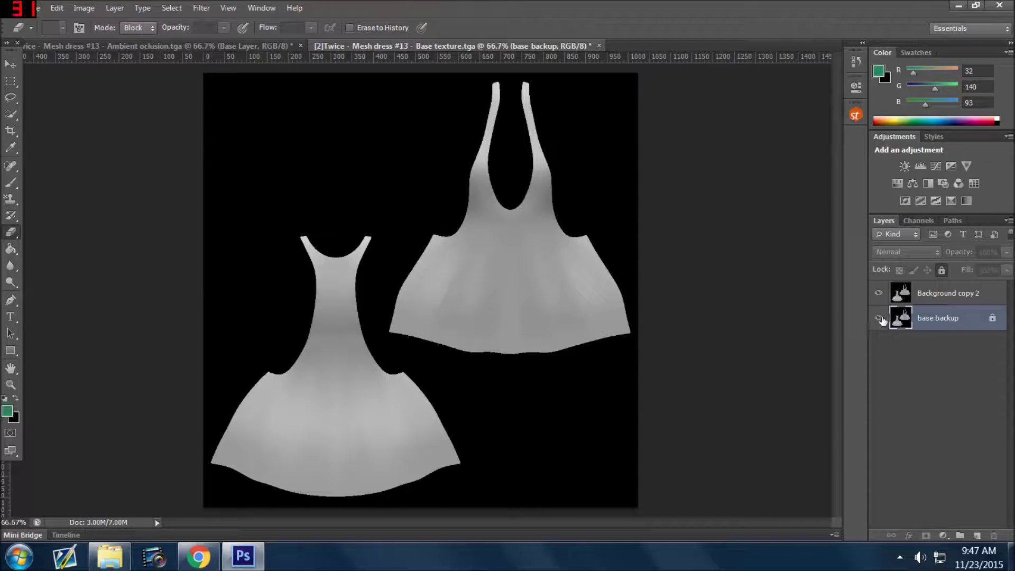
{"action": "left_click", "coordinate": [880, 319]}
Step: Rename Background copy 2 to 'base texture' and add a new empty layer group
{"action": "left_click", "coordinate": [957, 294]}
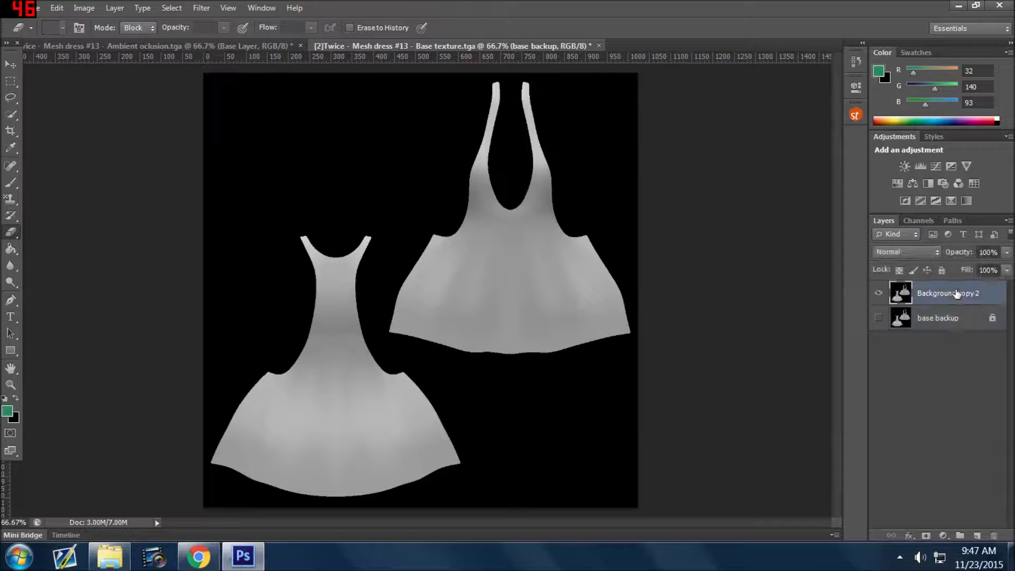
{"action": "double_click", "coordinate": [957, 294]}
{"action": "type", "text": "ba"}
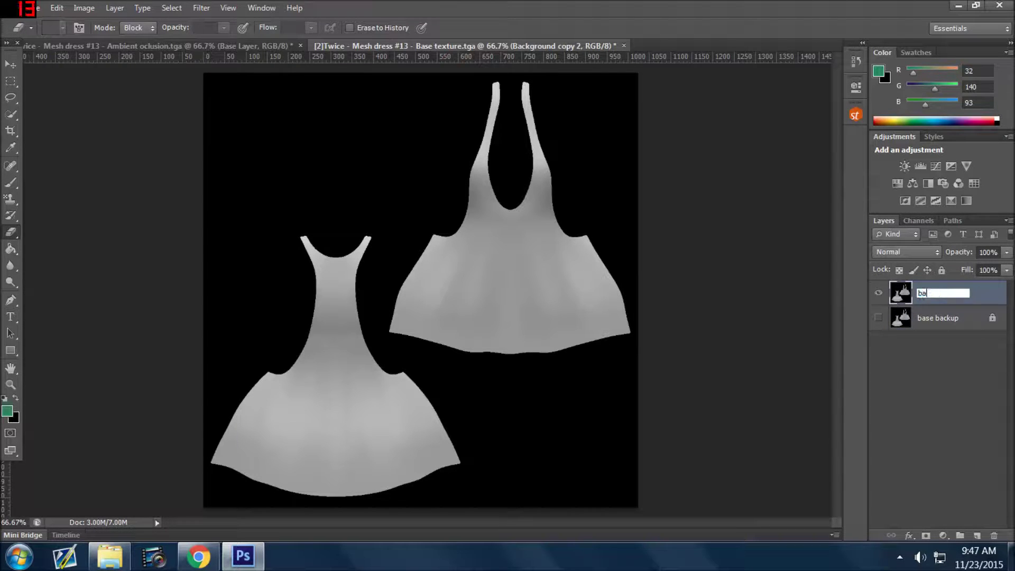
{"action": "type", "text": "se texture"}
{"action": "key", "text": "Return"}
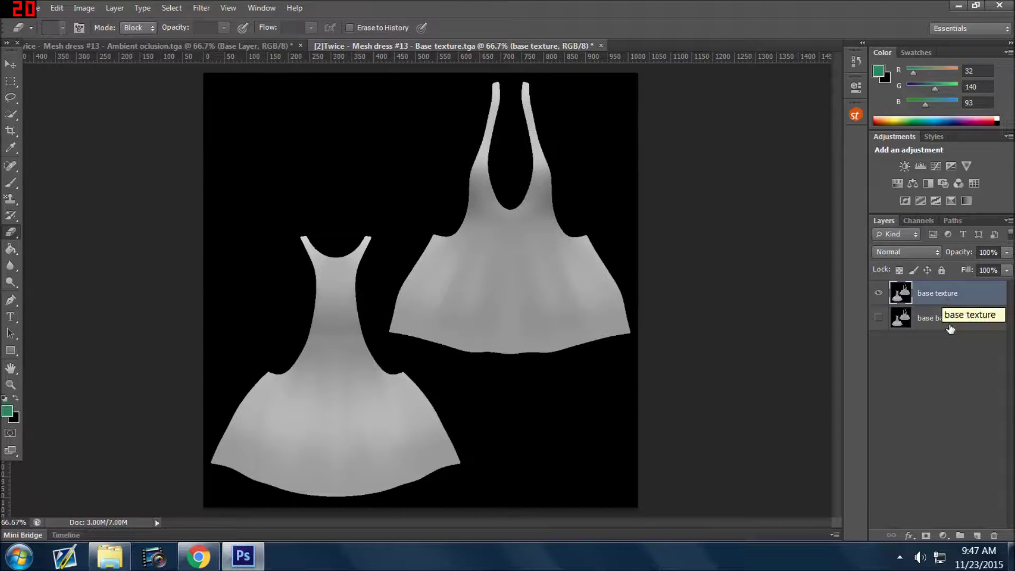
{"action": "left_click", "coordinate": [960, 536]}
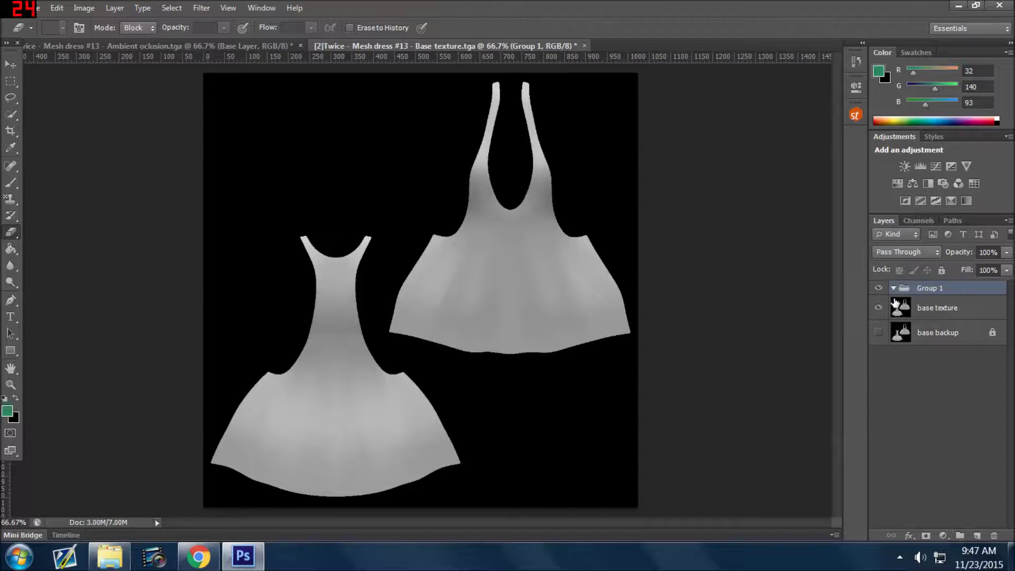
Step: Move the group below base texture, name it 'backup copies', put base backup inside, and collapse it
{"action": "left_click_drag", "start_coordinate": [934, 294], "coordinate": [930, 324]}
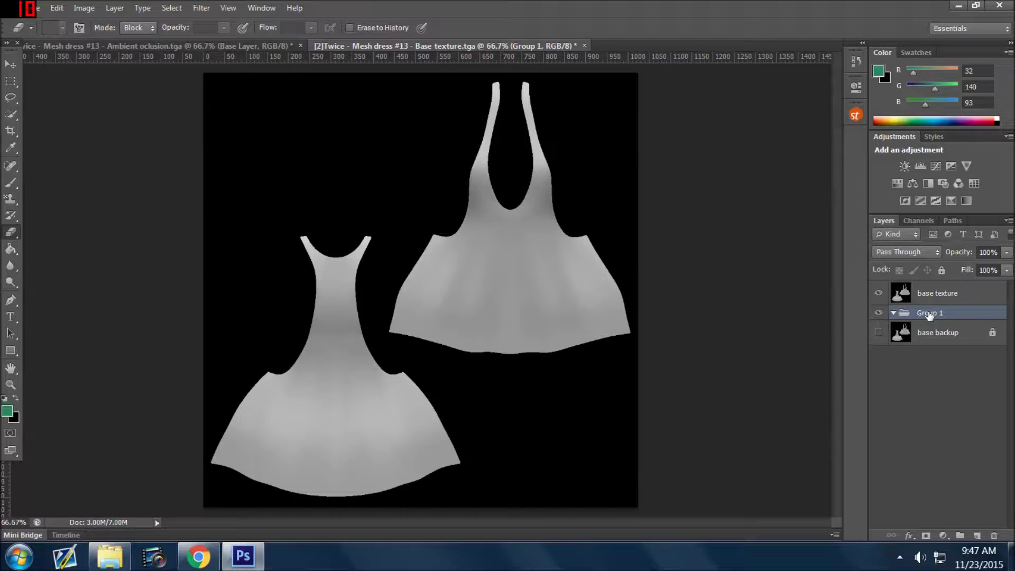
{"action": "double_click", "coordinate": [929, 313]}
{"action": "type", "text": "backup copies"}
{"action": "key", "text": "Return"}
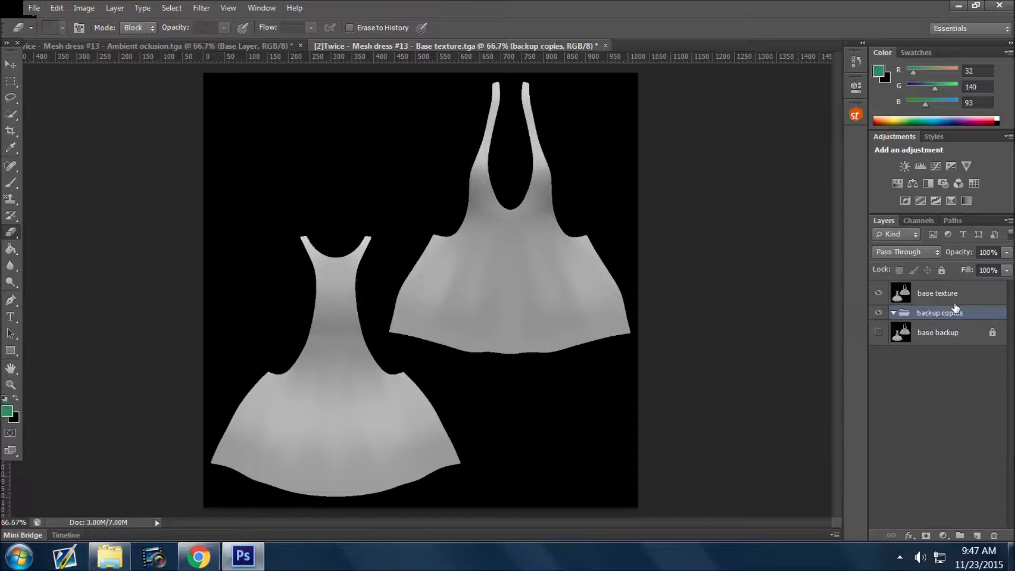
{"action": "mouse_move", "coordinate": [927, 335]}
{"action": "left_mouse_down"}
{"action": "mouse_move", "coordinate": [938, 337]}
{"action": "mouse_move", "coordinate": [939, 325]}
{"action": "mouse_move", "coordinate": [924, 315]}
{"action": "left_mouse_up"}
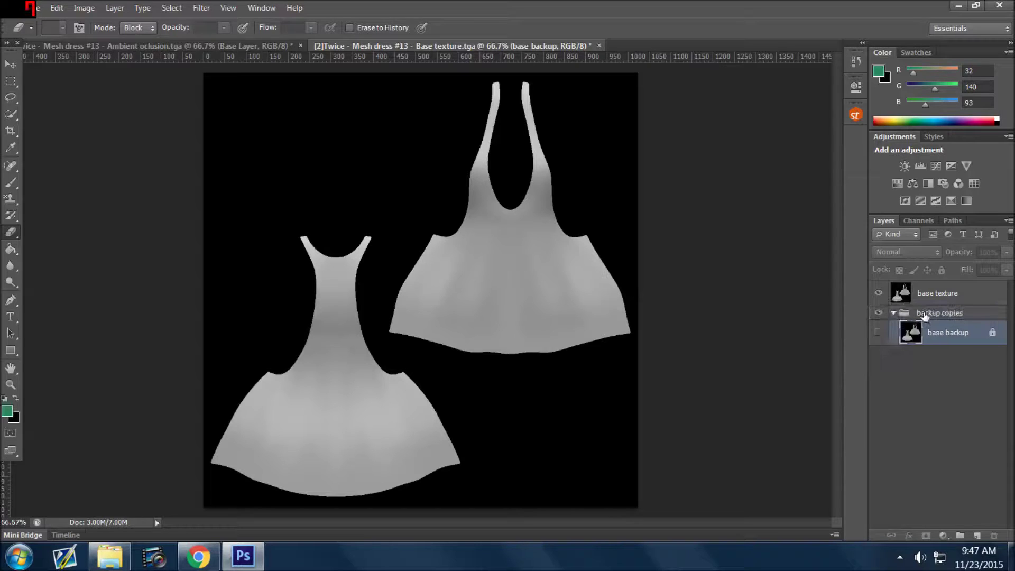
{"action": "left_click", "coordinate": [893, 314]}
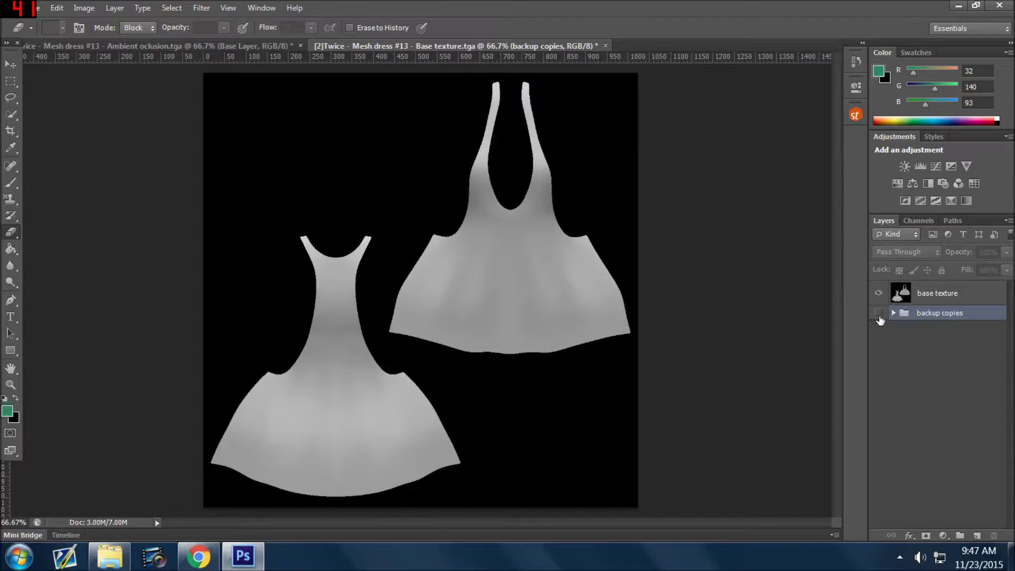
{"action": "left_click", "coordinate": [879, 314]}
Step: Apply Lock All to the backup copies group and turn off its visibility
{"action": "left_click", "coordinate": [942, 270]}
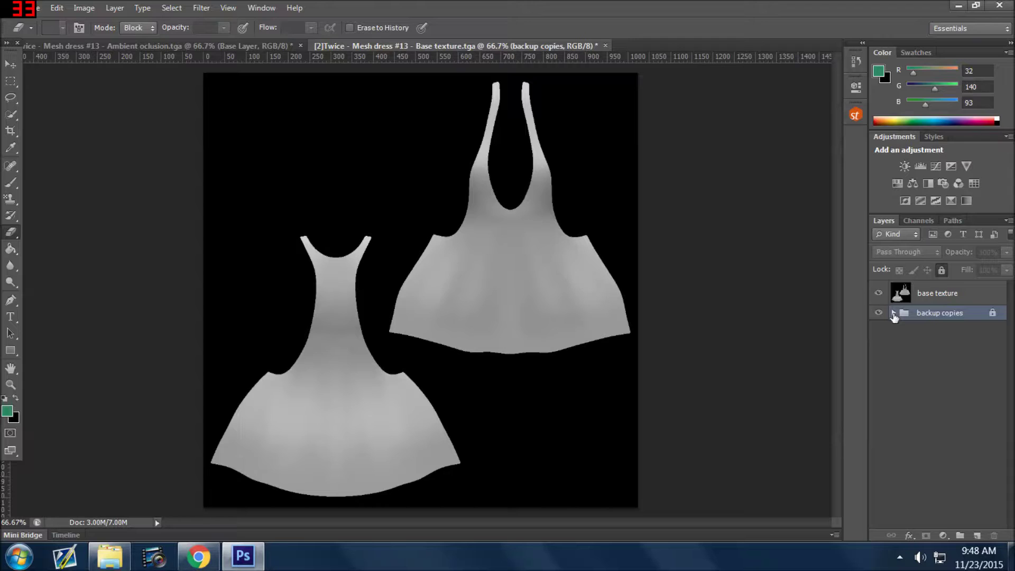
{"action": "left_click", "coordinate": [893, 313]}
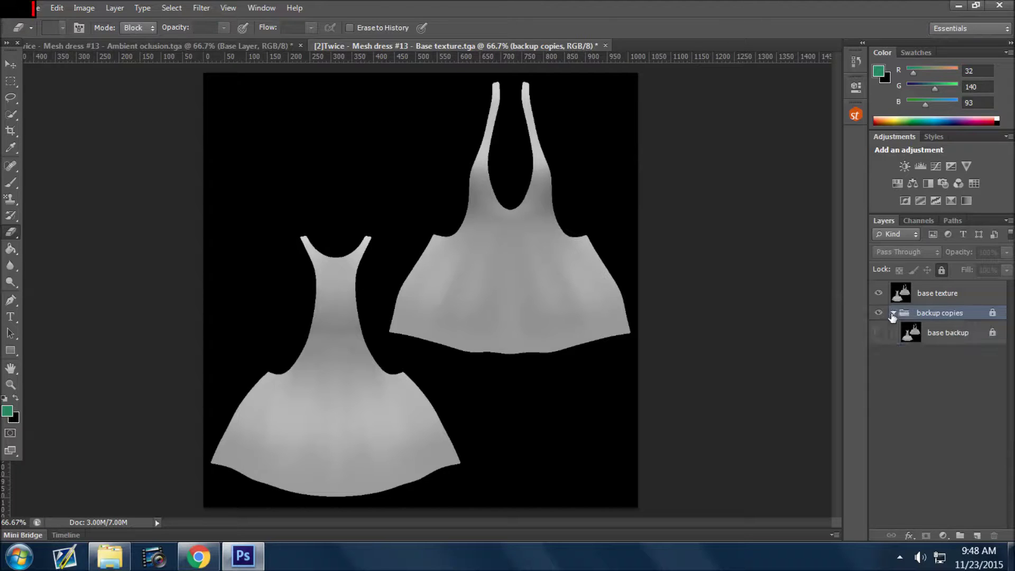
{"action": "left_click", "coordinate": [941, 270]}
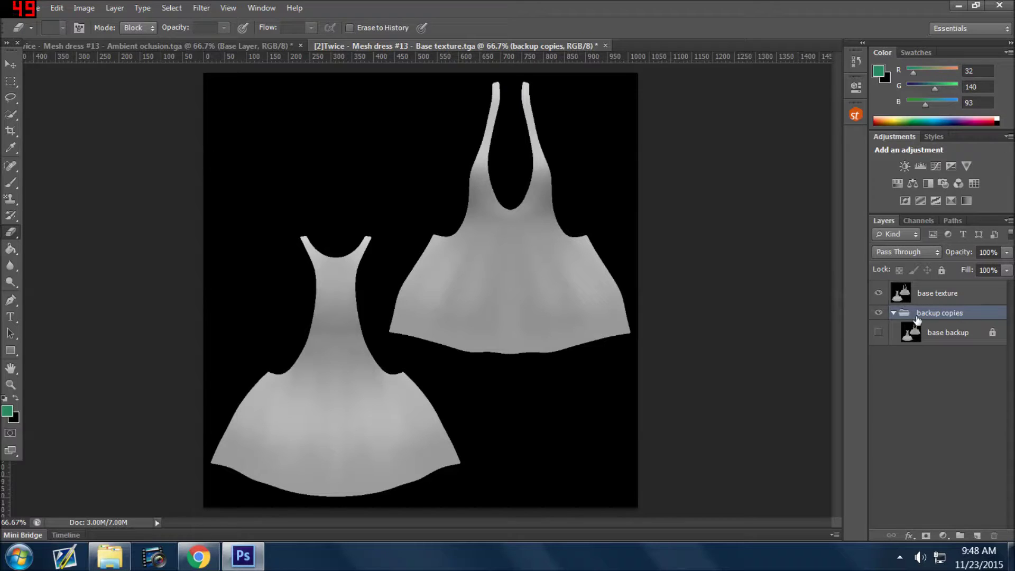
{"action": "left_click", "coordinate": [893, 314]}
{"action": "left_click", "coordinate": [879, 313]}
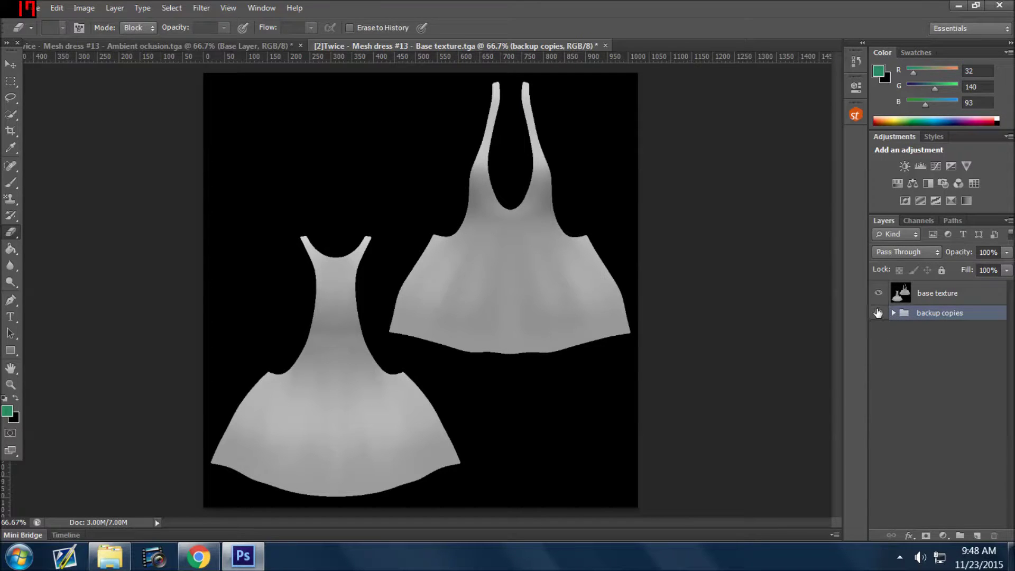
{"action": "left_click", "coordinate": [879, 313]}
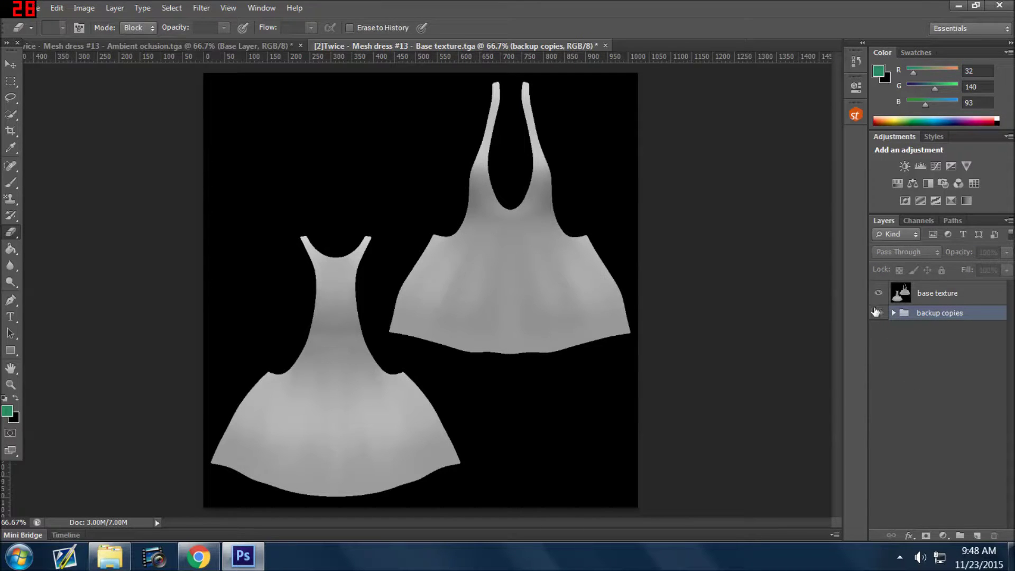
{"action": "left_click", "coordinate": [942, 270]}
{"action": "left_click", "coordinate": [879, 313]}
{"action": "left_click", "coordinate": [949, 295]}
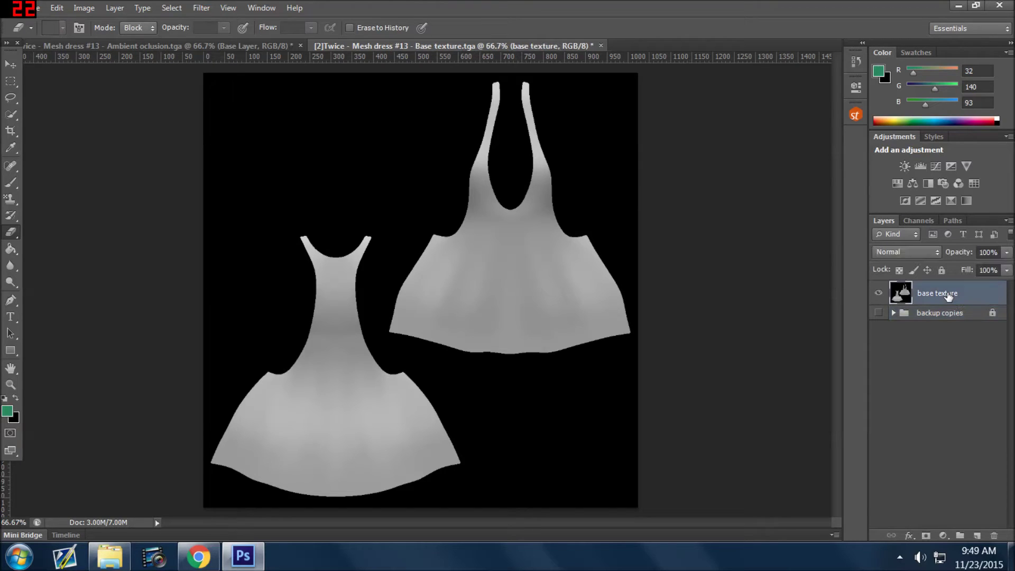